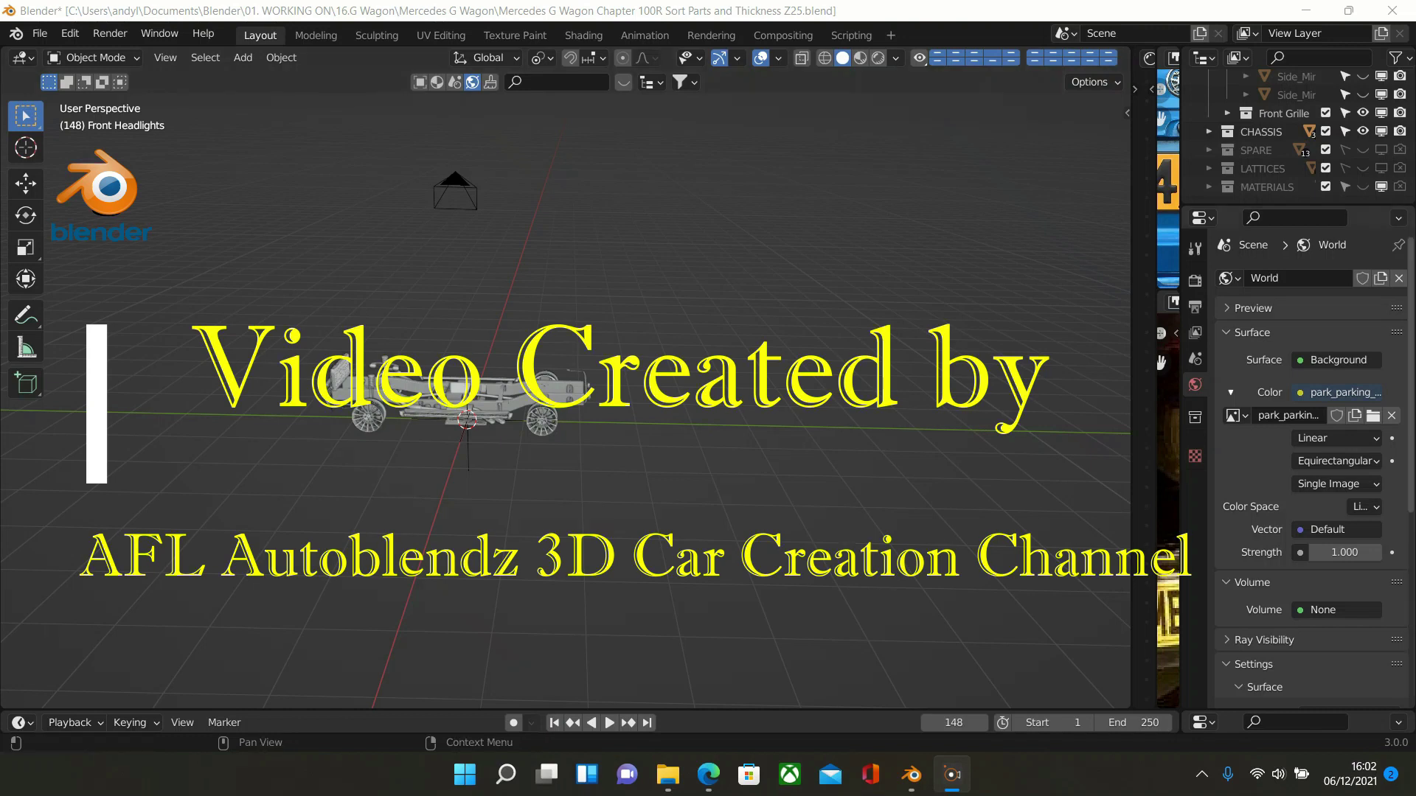
Step: Maximize the browser on the get-blenderkit page and scroll through the Blender 3.0 install steps 1–4
left_click(708, 774)
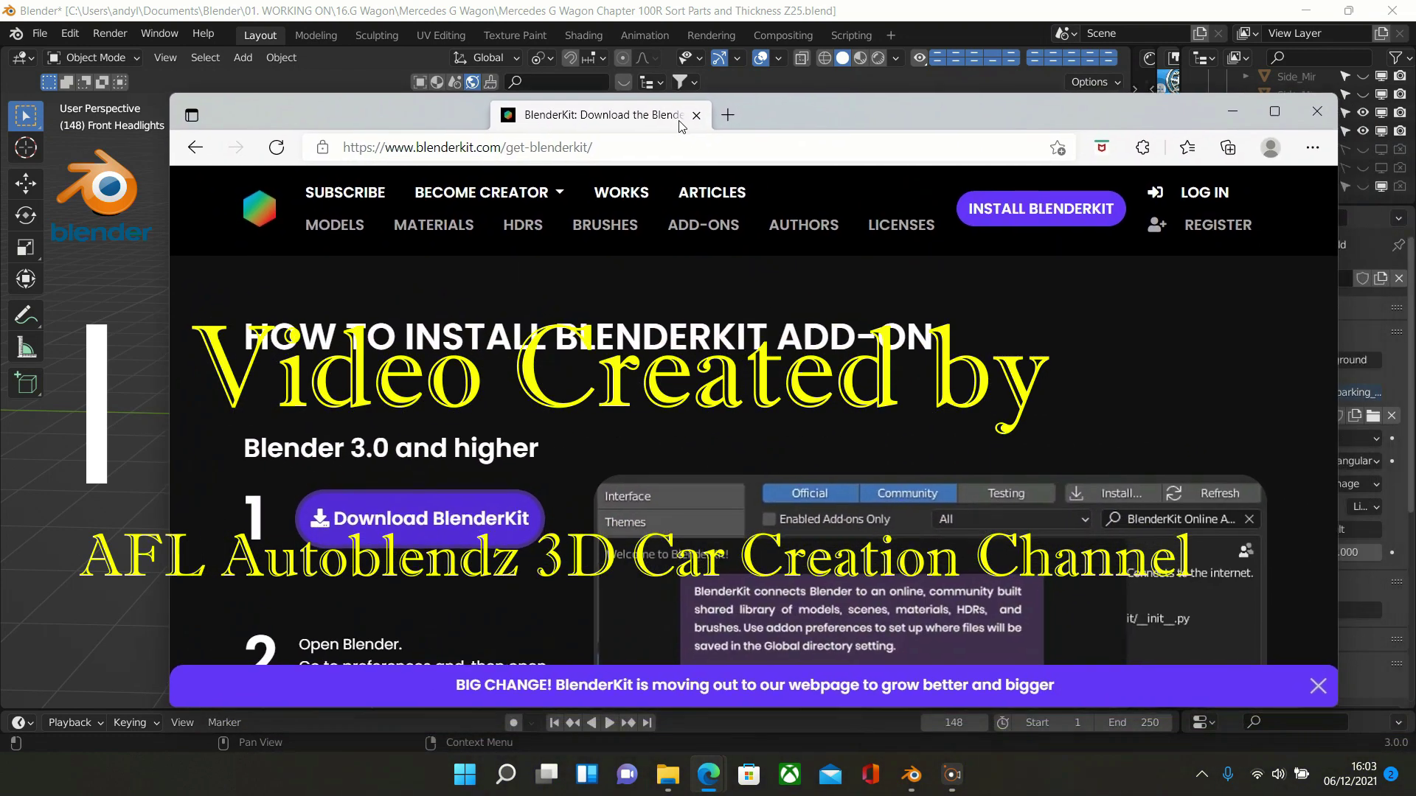
double_click(679, 125)
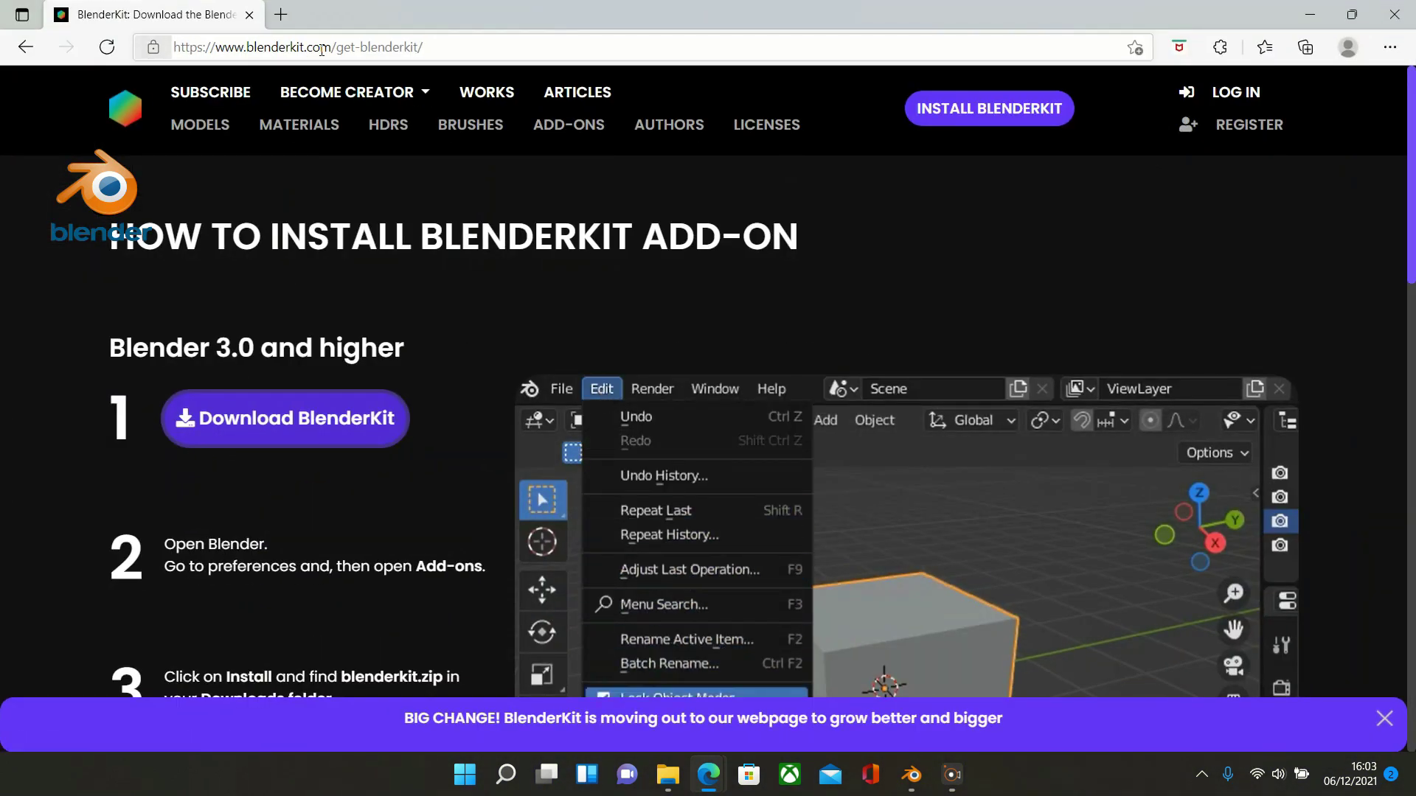
left_click_drag(447, 45, 171, 47)
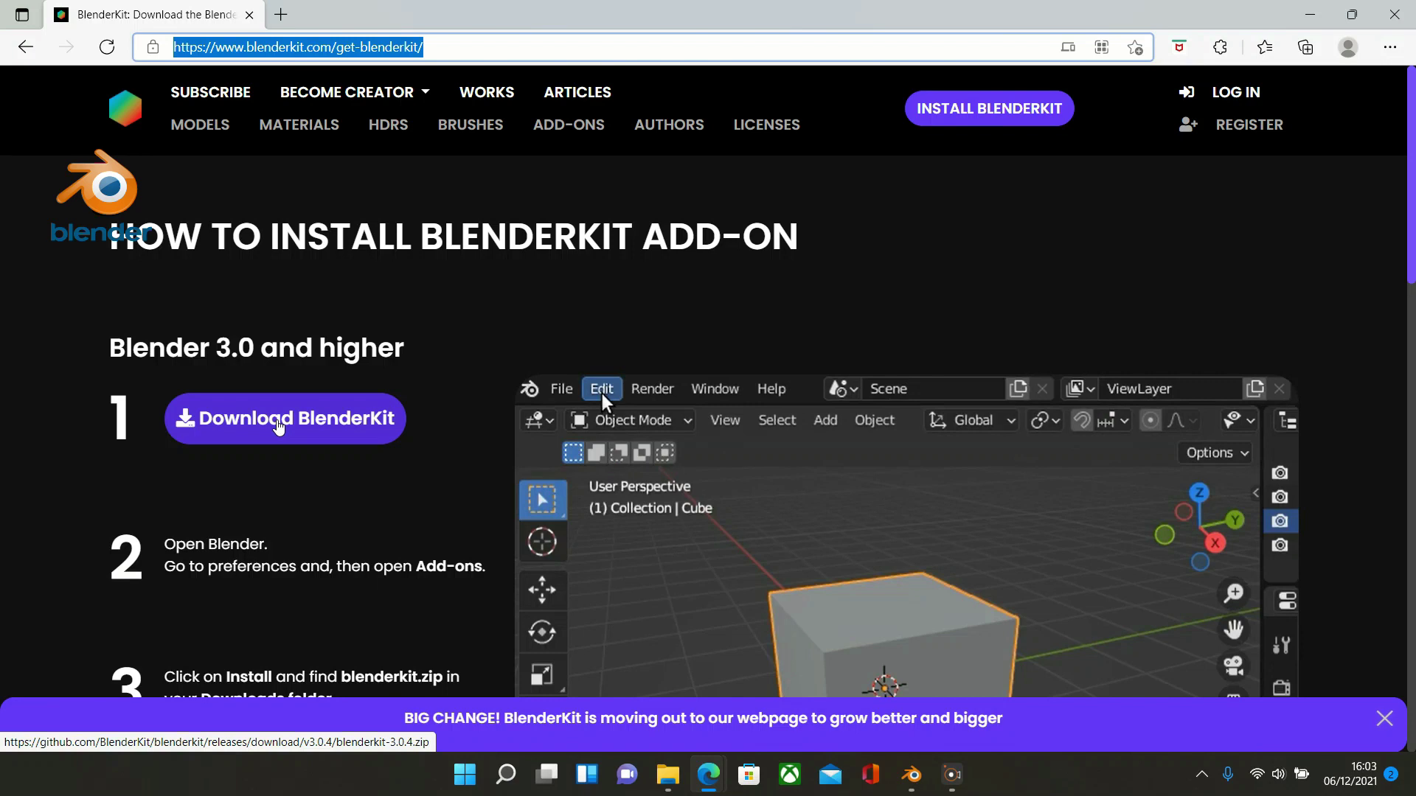
scroll(278, 421, "down", 1)
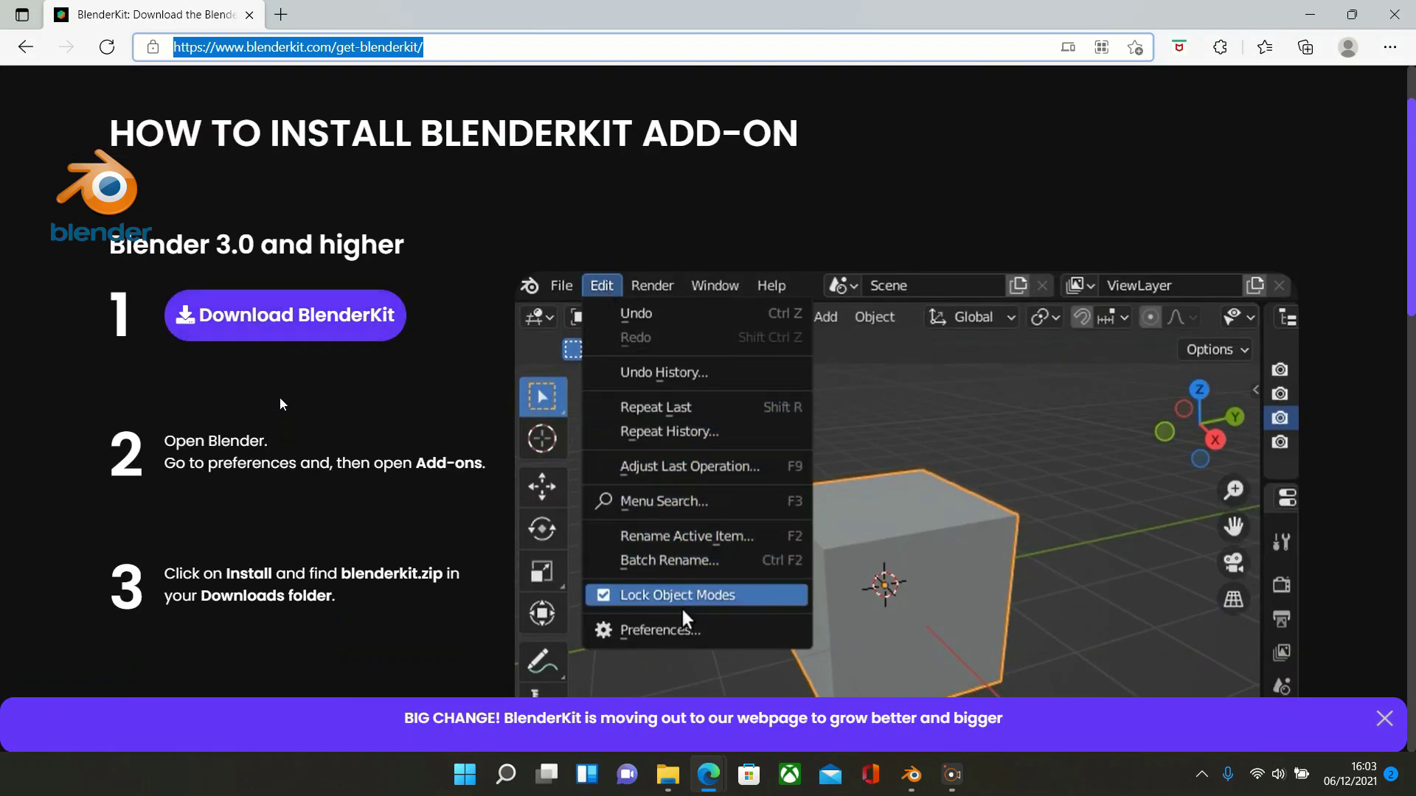
scroll(280, 406, "down", 2)
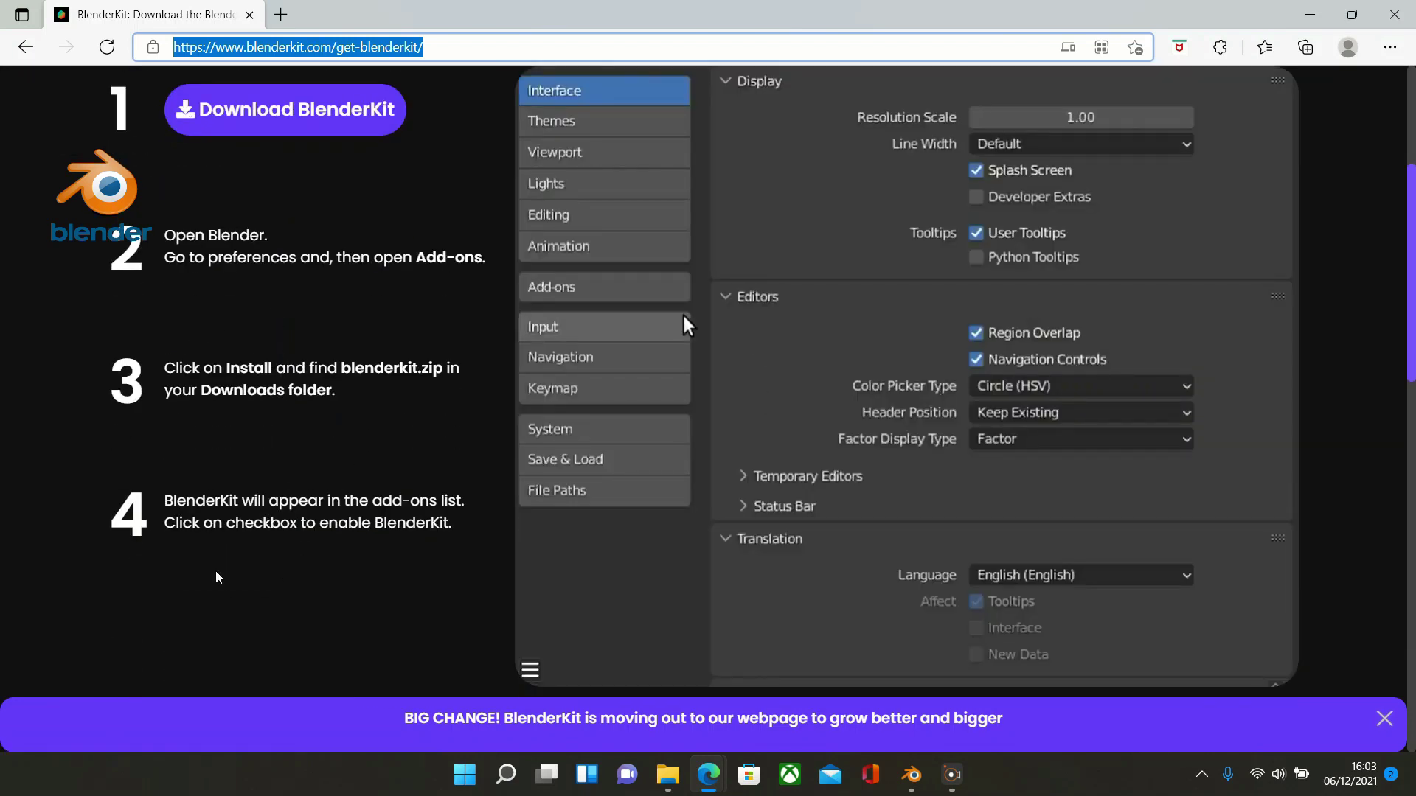
scroll(321, 512, "up", 1)
scroll(321, 512, "up", 1)
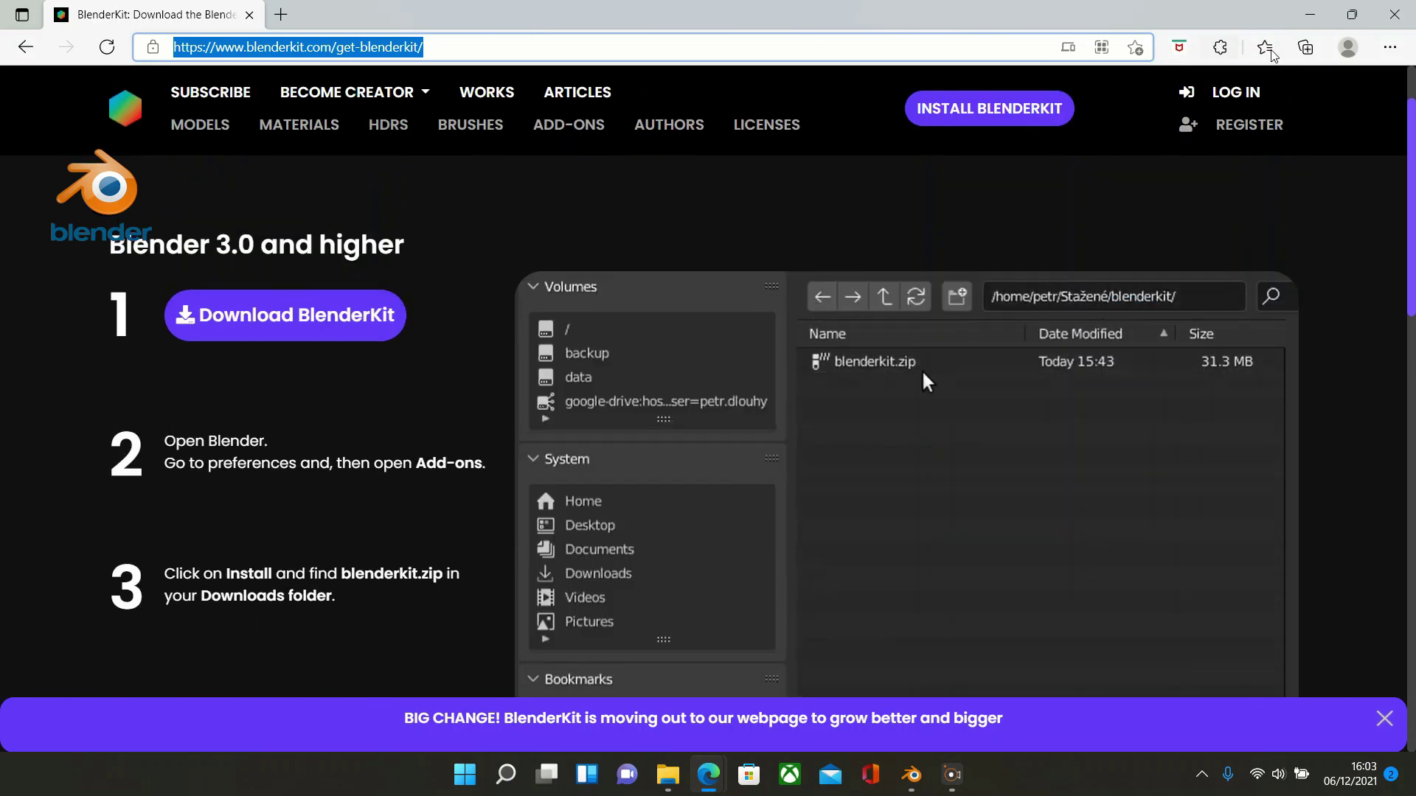
key("alt+Tab")
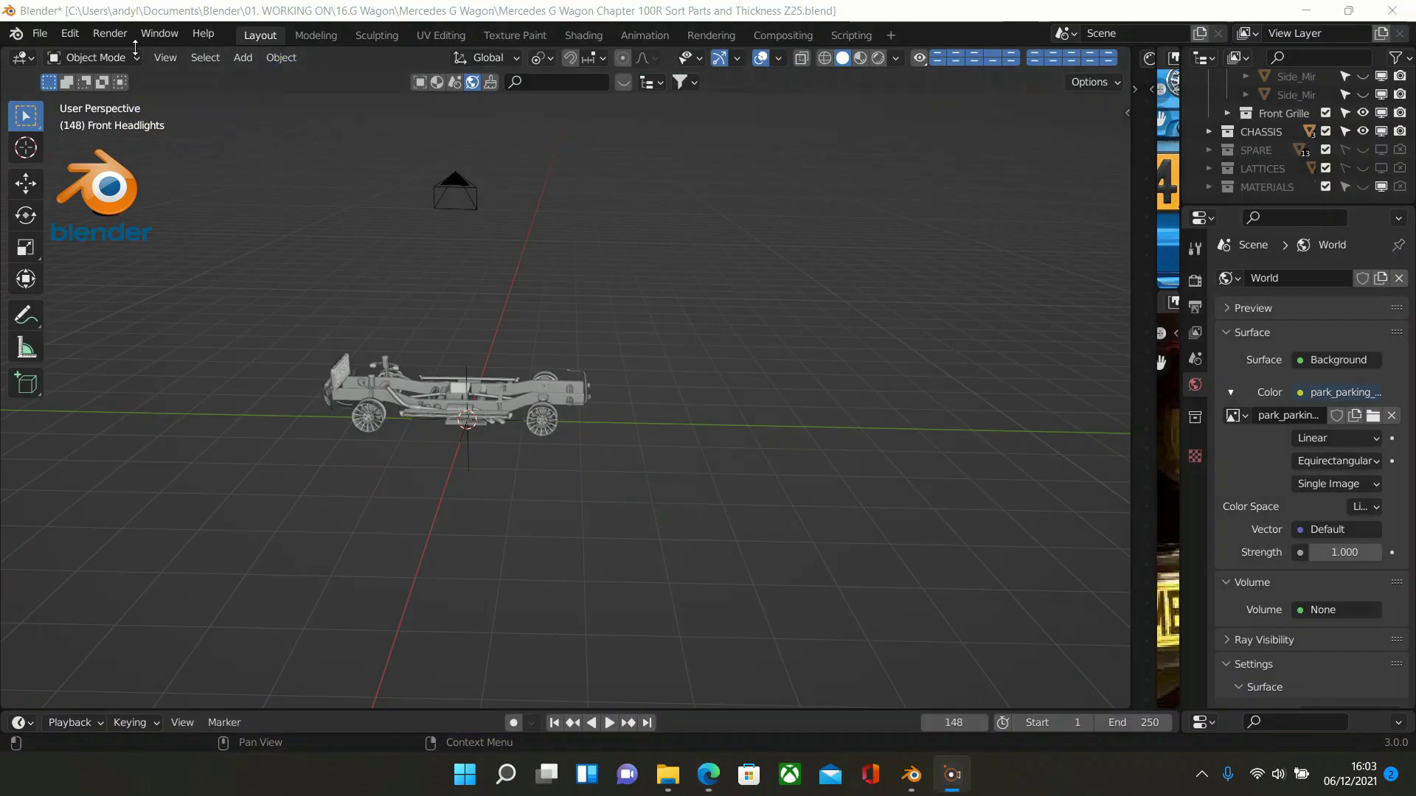
left_click(43, 33)
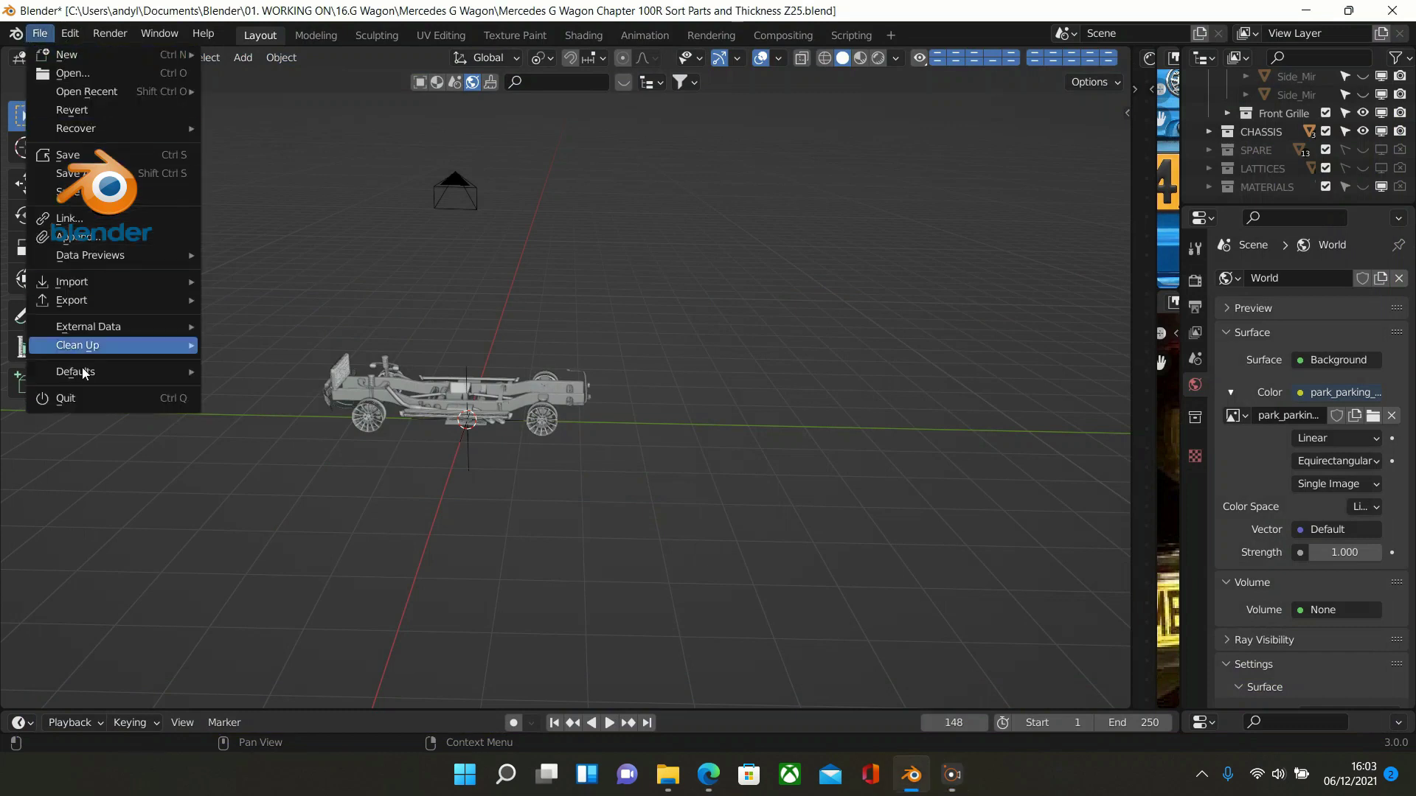
left_click(75, 36)
left_click(75, 37)
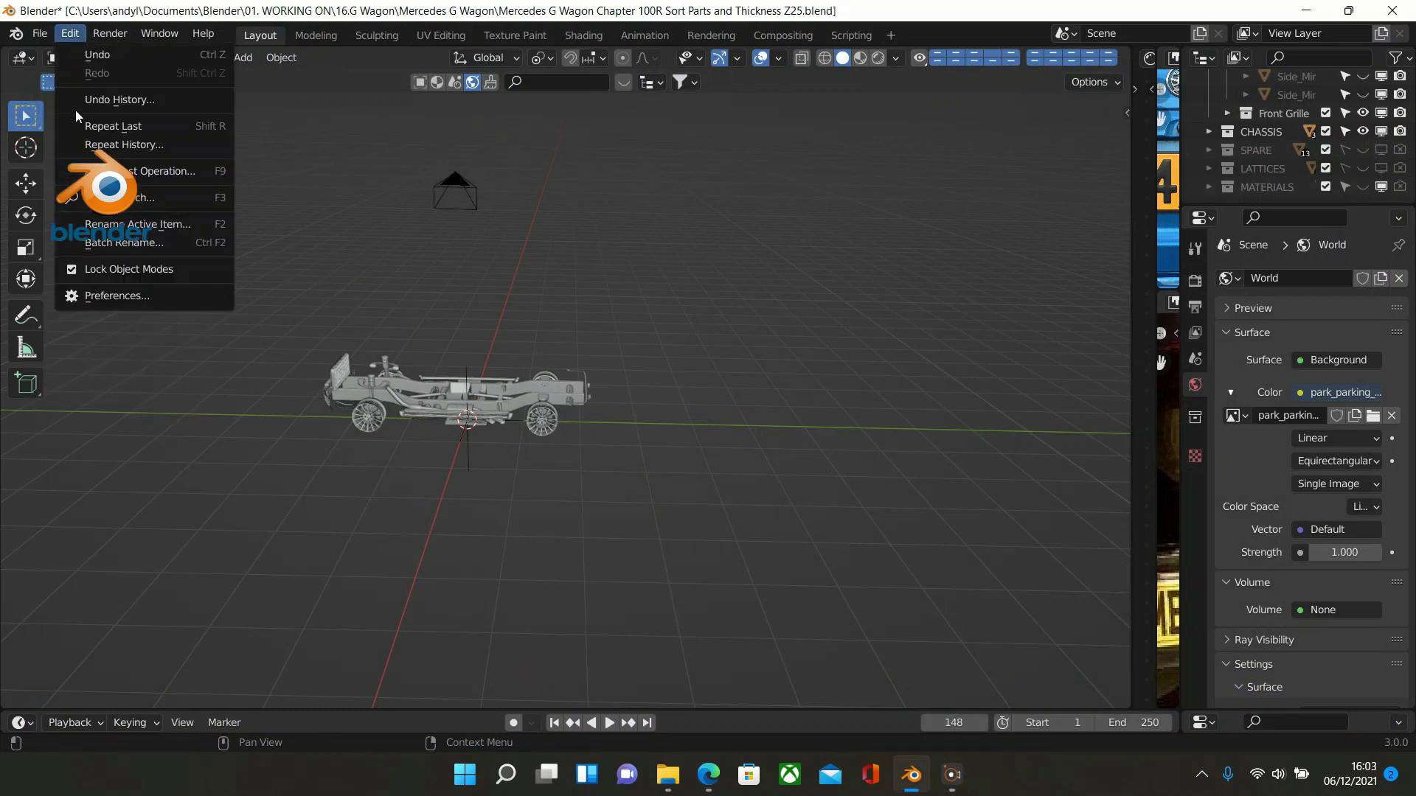
left_click(94, 295)
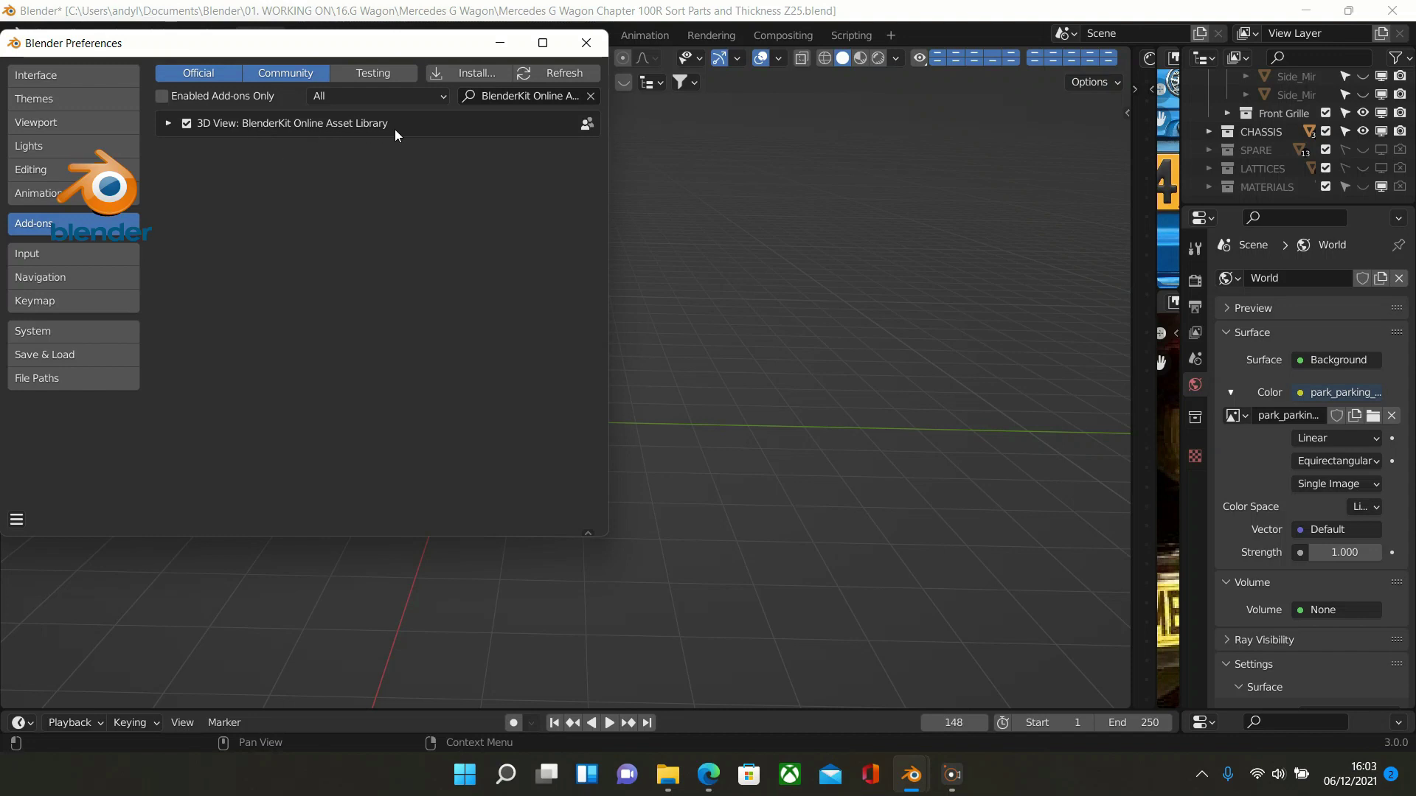
left_click(585, 43)
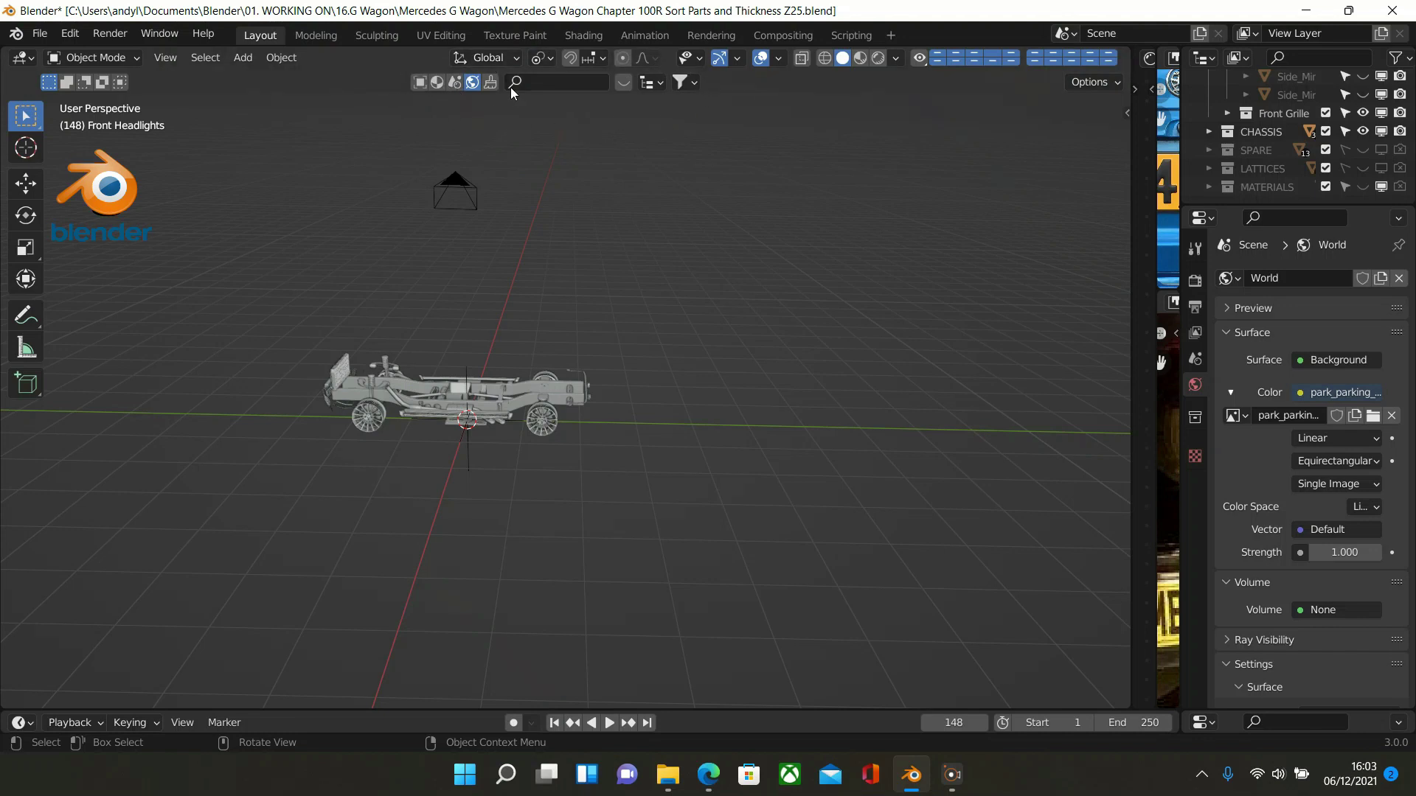
Step: Show the BlenderKit asset bar and browse Models, listing 355 results for 'paint'
left_click(618, 86)
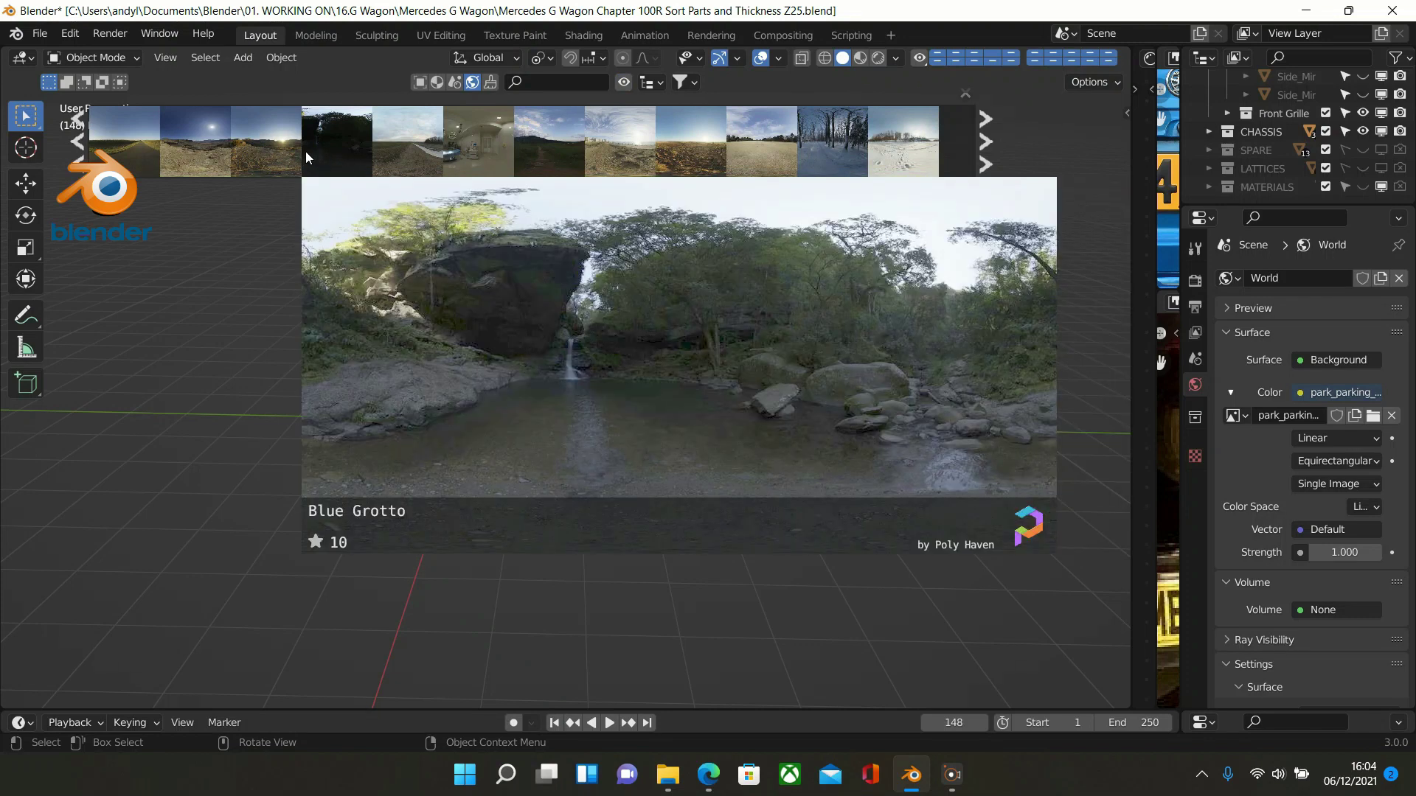
left_click(418, 83)
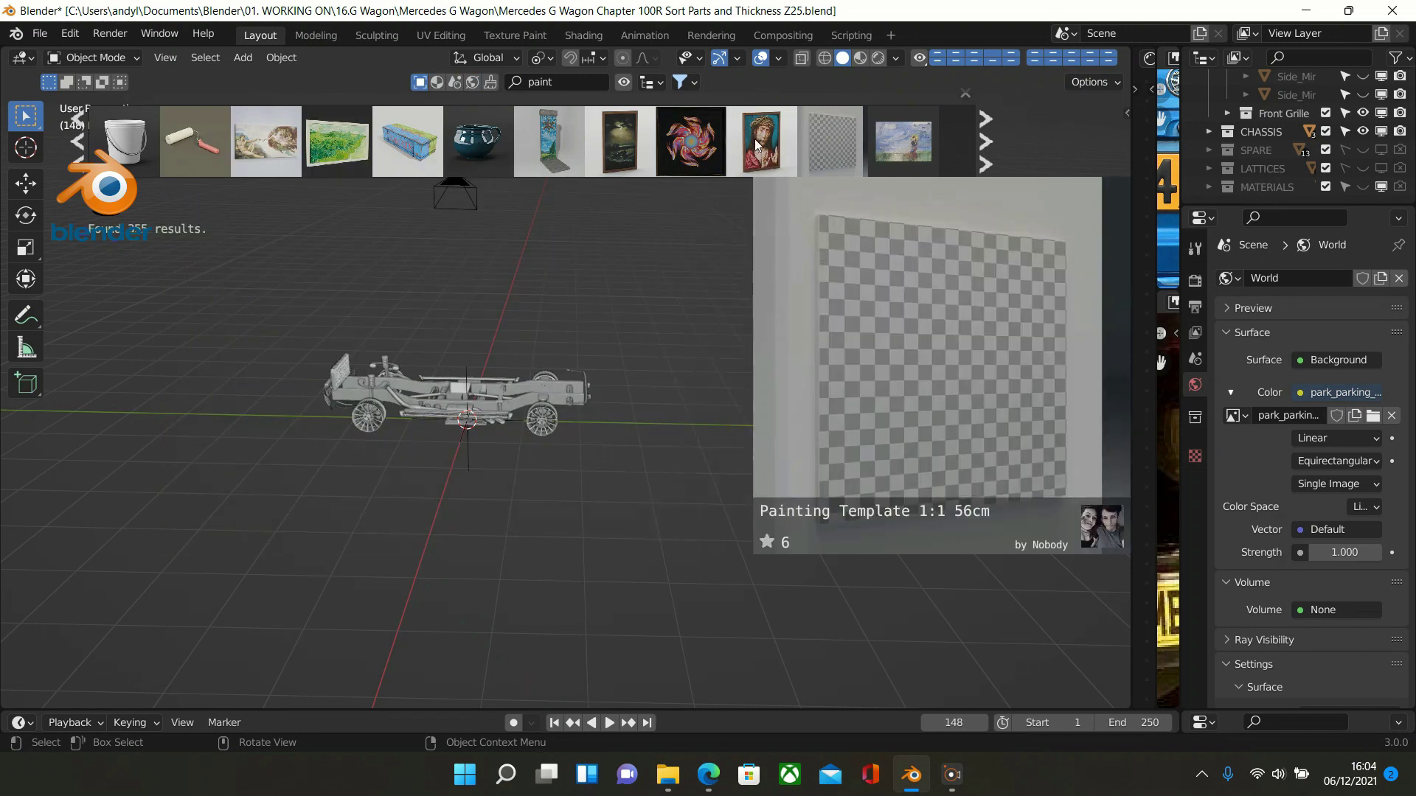
Step: Search BlenderKit materials for 'car' (57 results) and page ahead through two sets of results
left_click(438, 82)
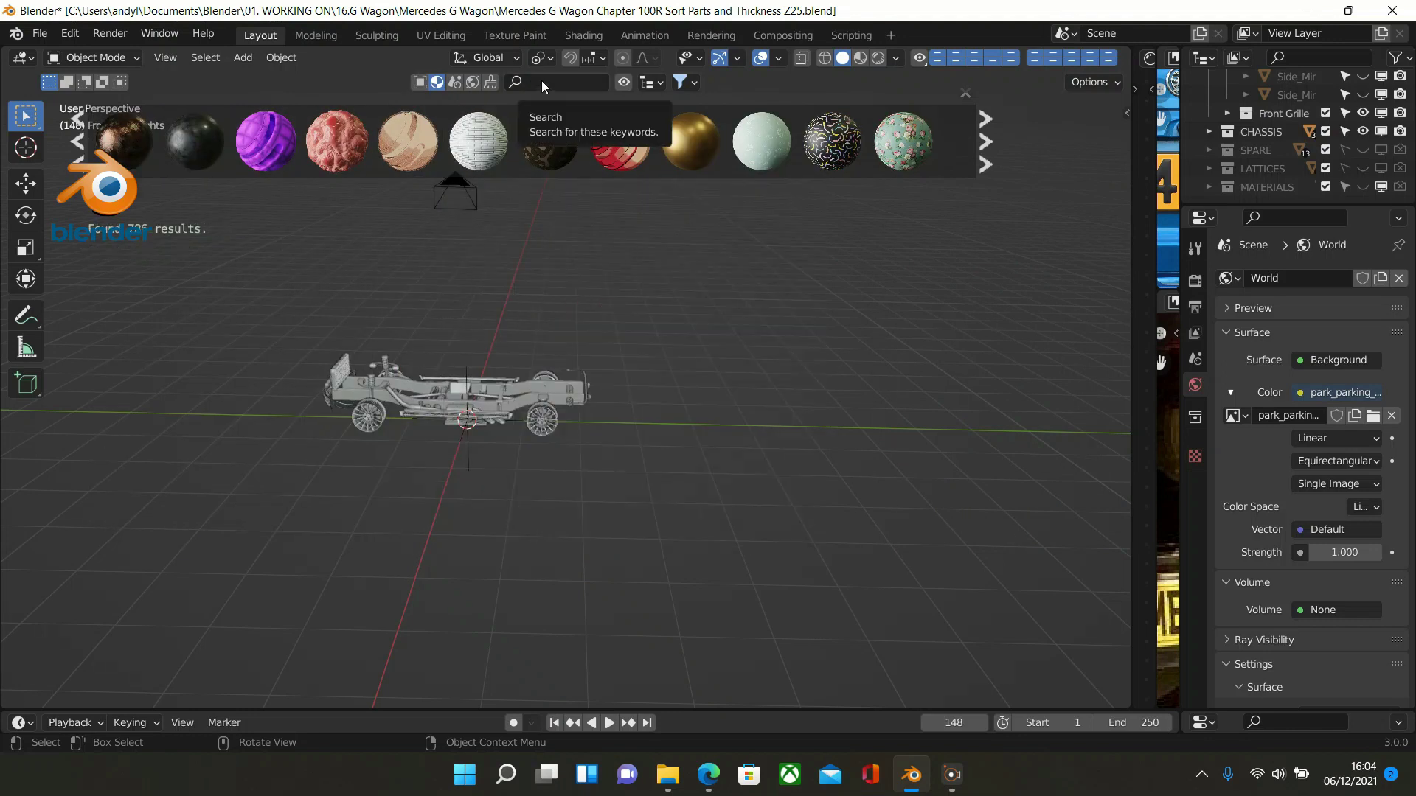
left_click(542, 81)
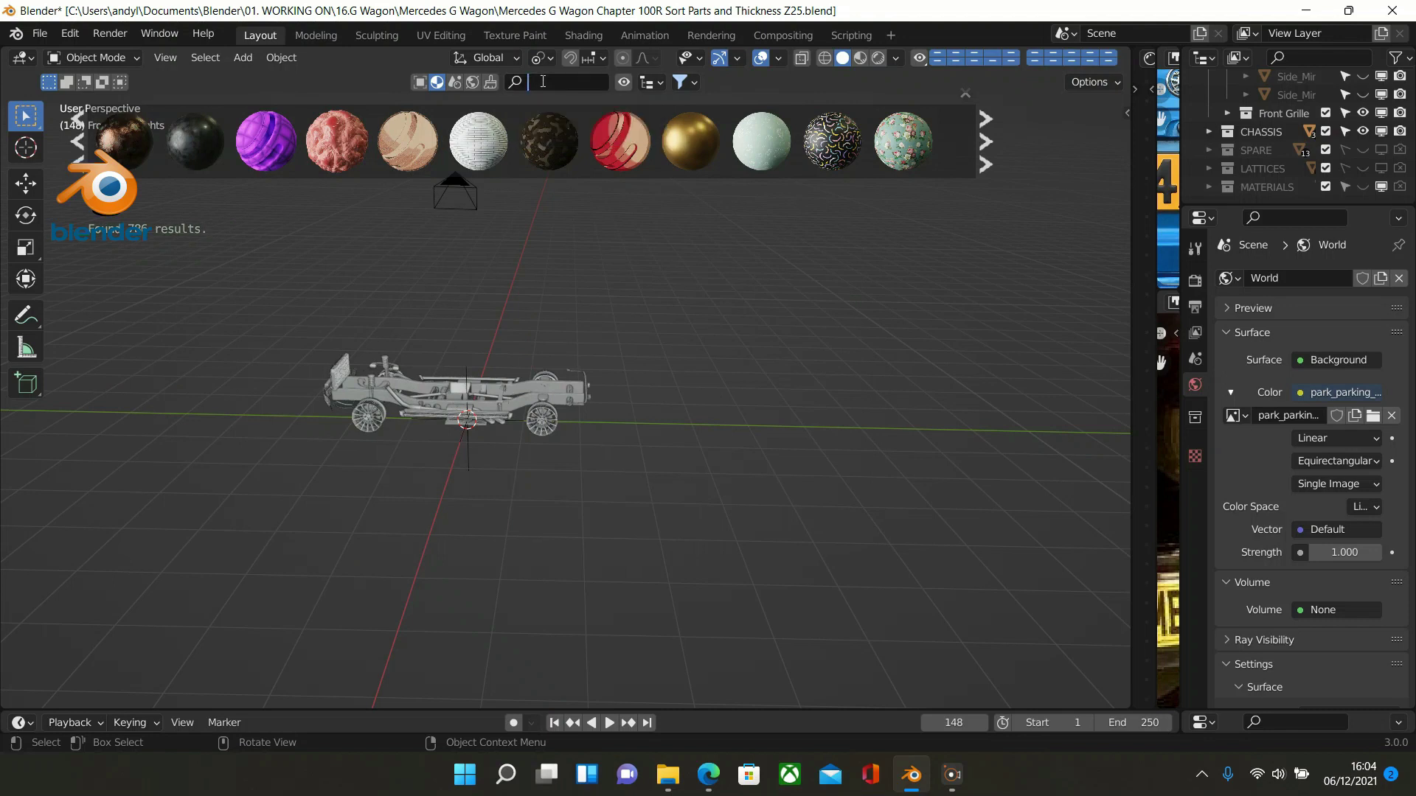
type("cat")
type("r")
key("Return")
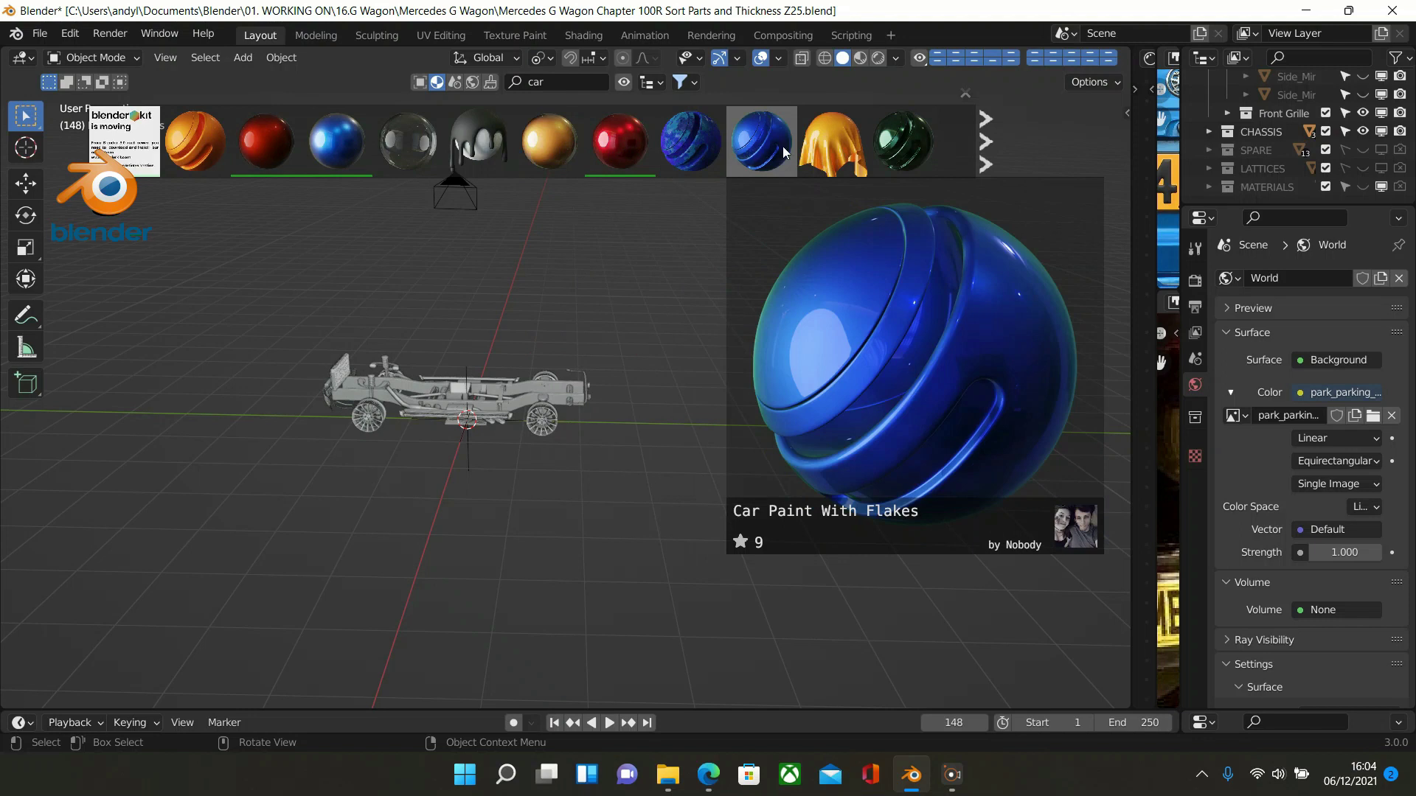
left_click(986, 153)
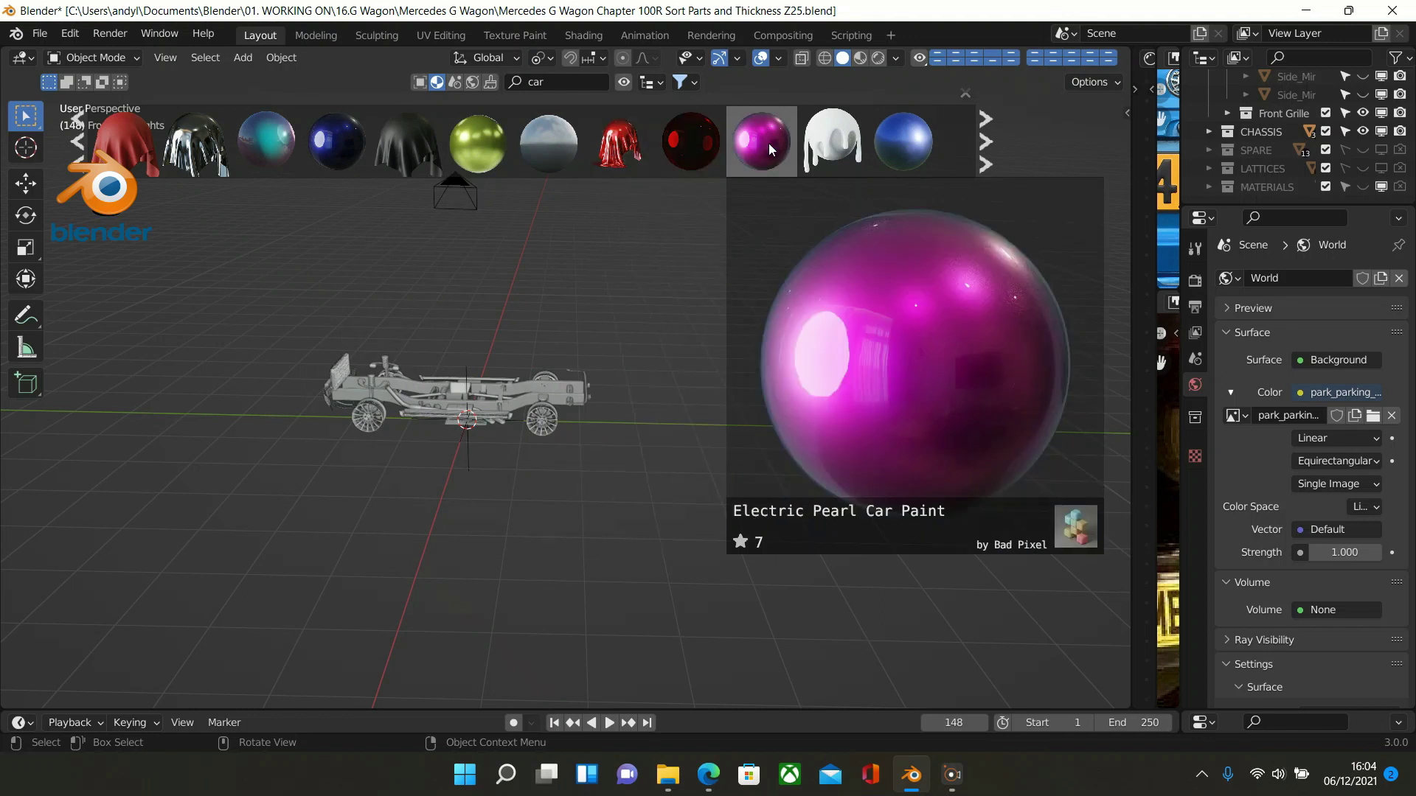
left_click(981, 141)
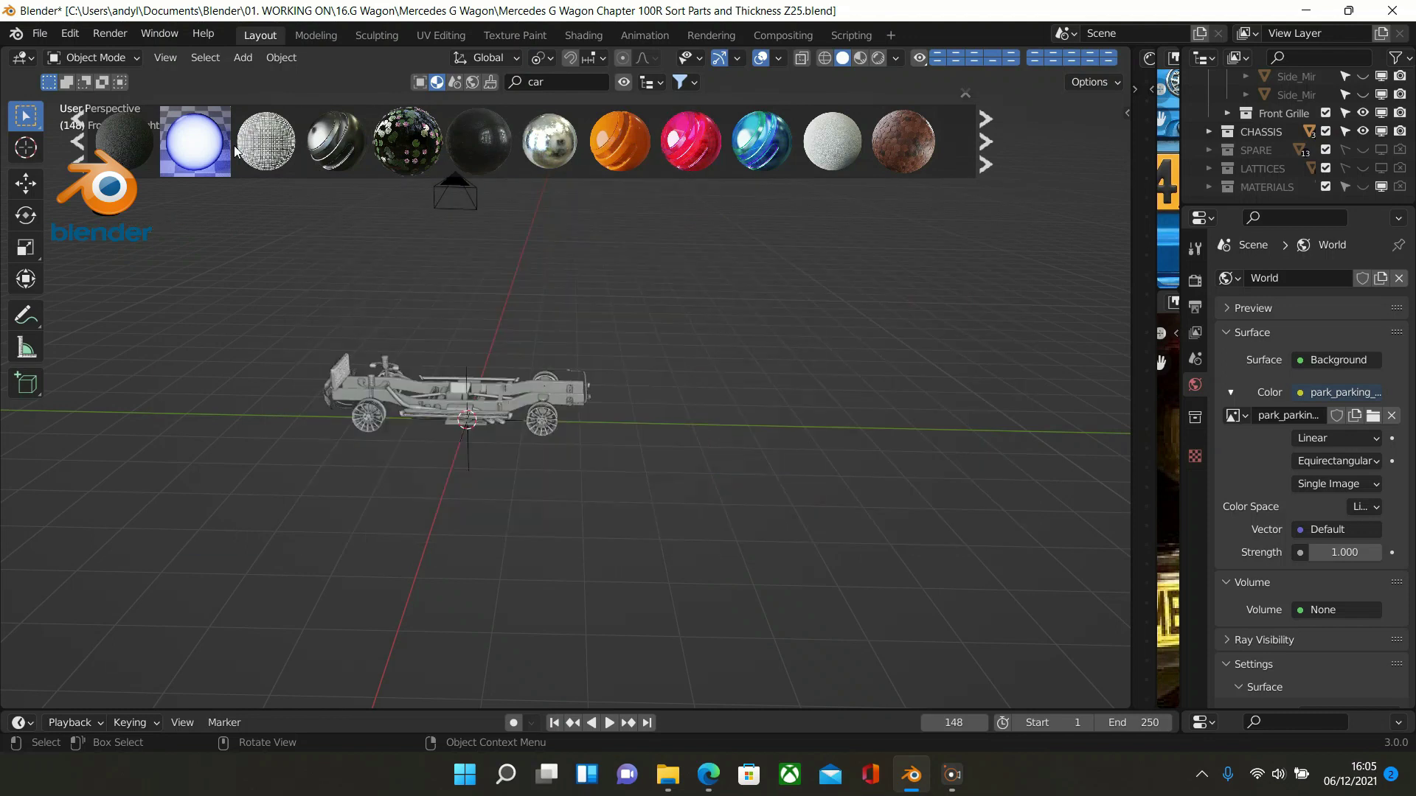
Step: Switch the asset bar's asset type and page ahead to the next set of thumbnails
left_click(454, 82)
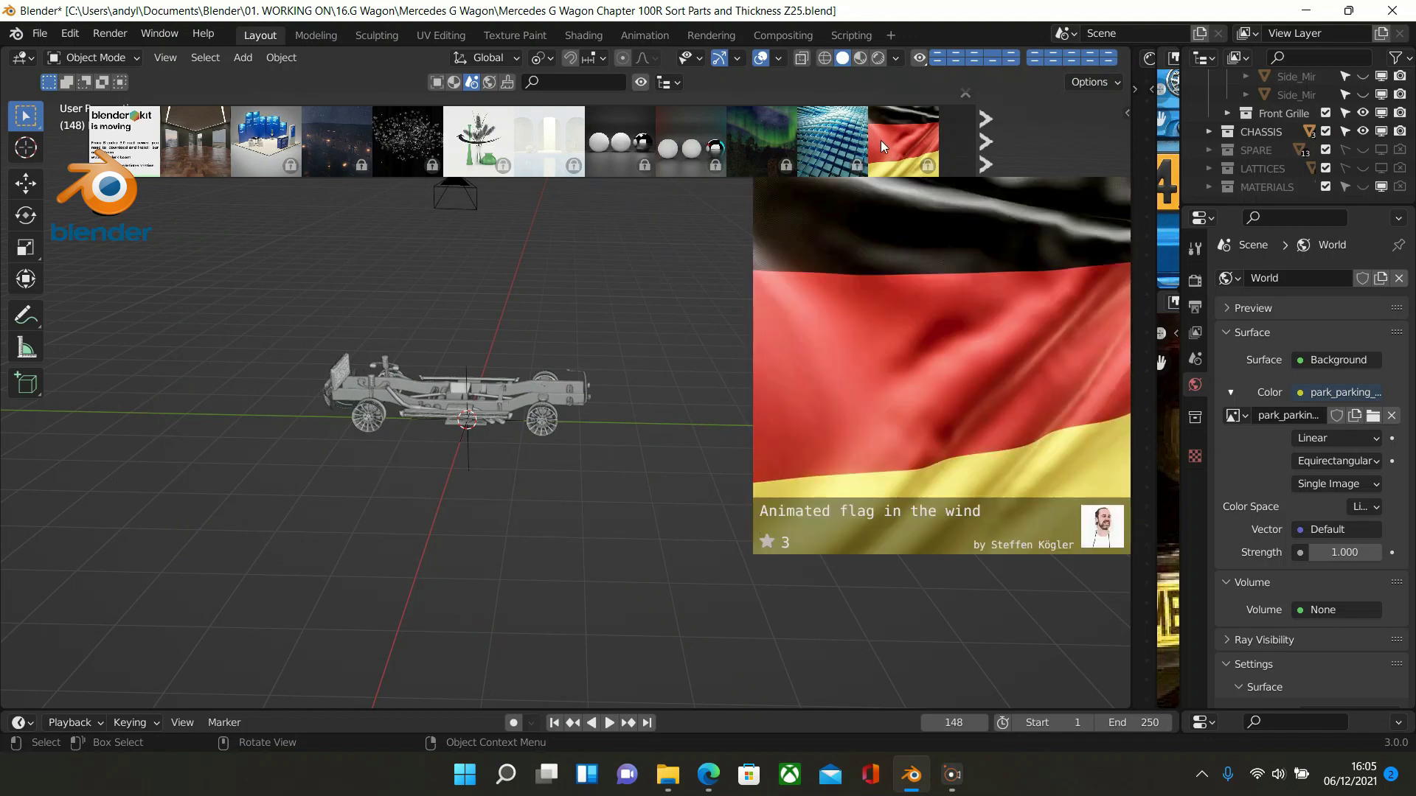
left_click(985, 141)
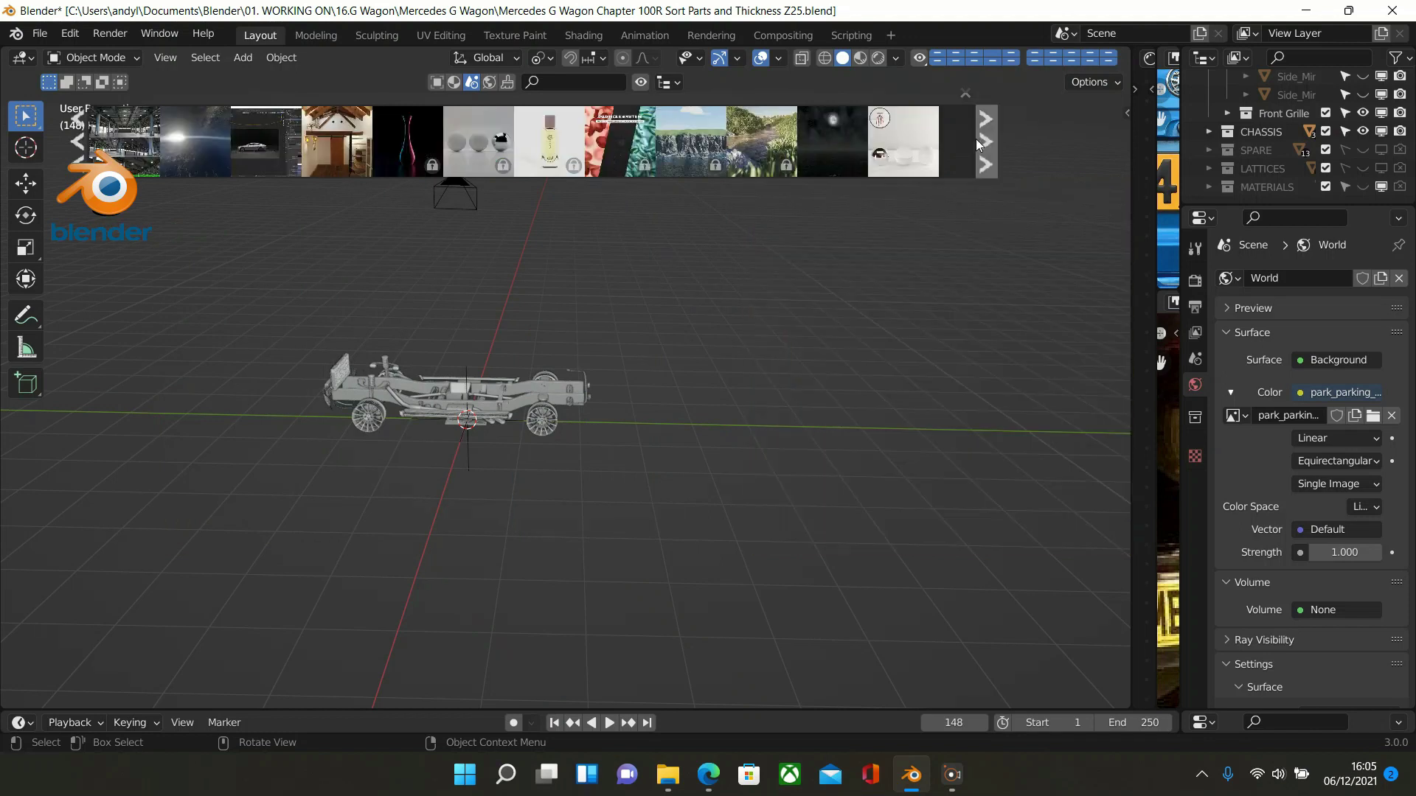
mouse_move(483, 129)
Step: Switch the asset bar to HDRIs, preview thumbnails and page ahead through the first sets
left_click(490, 83)
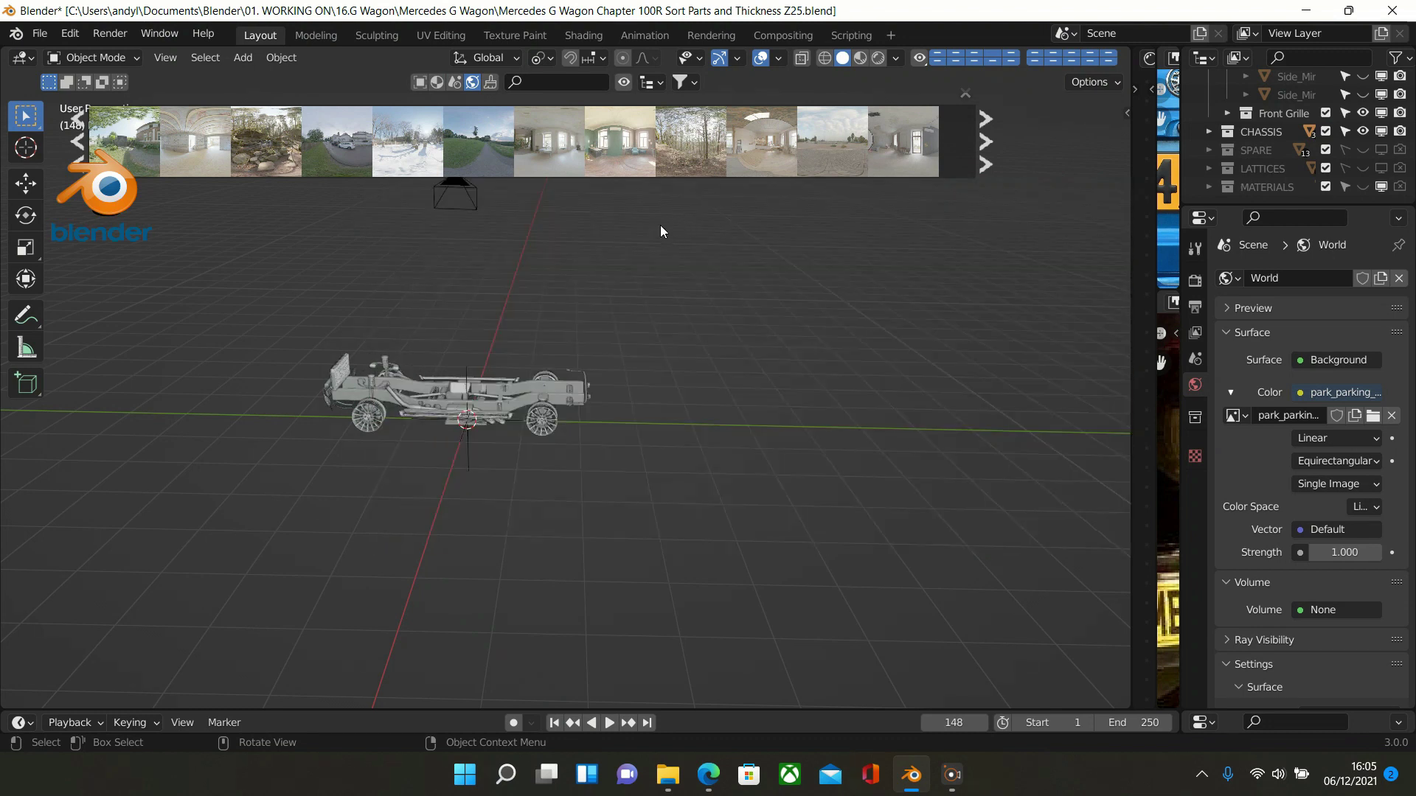
mouse_move(404, 129)
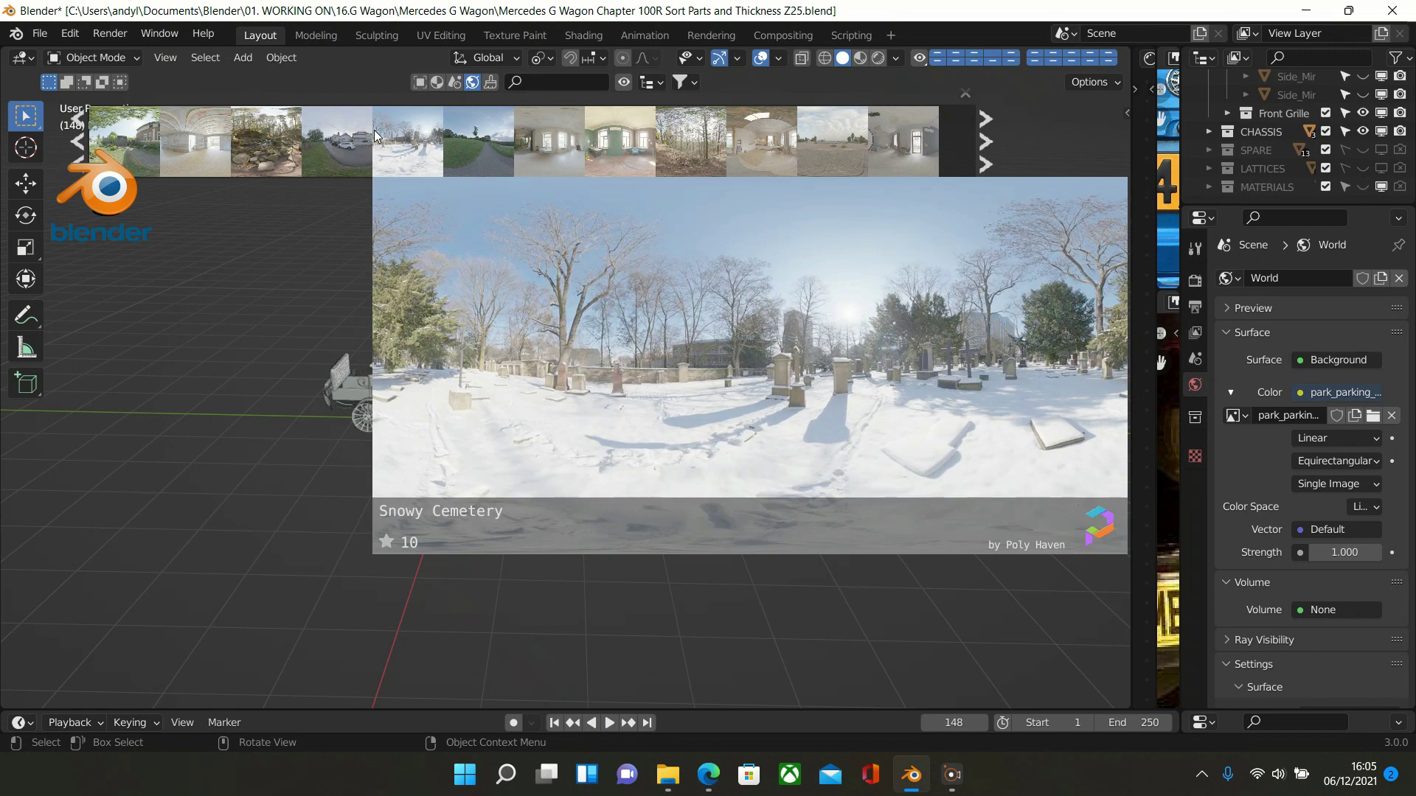
mouse_move(144, 142)
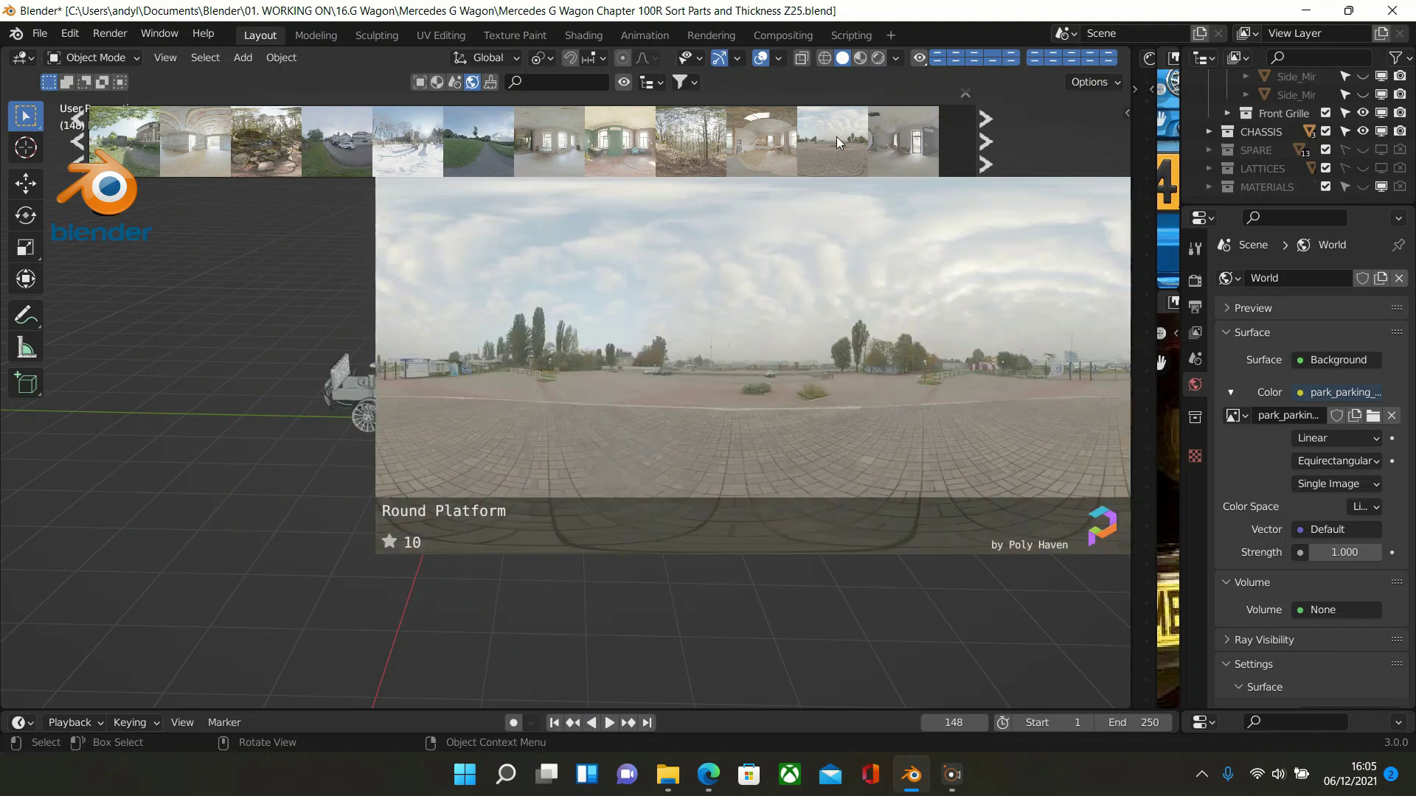
left_click(992, 143)
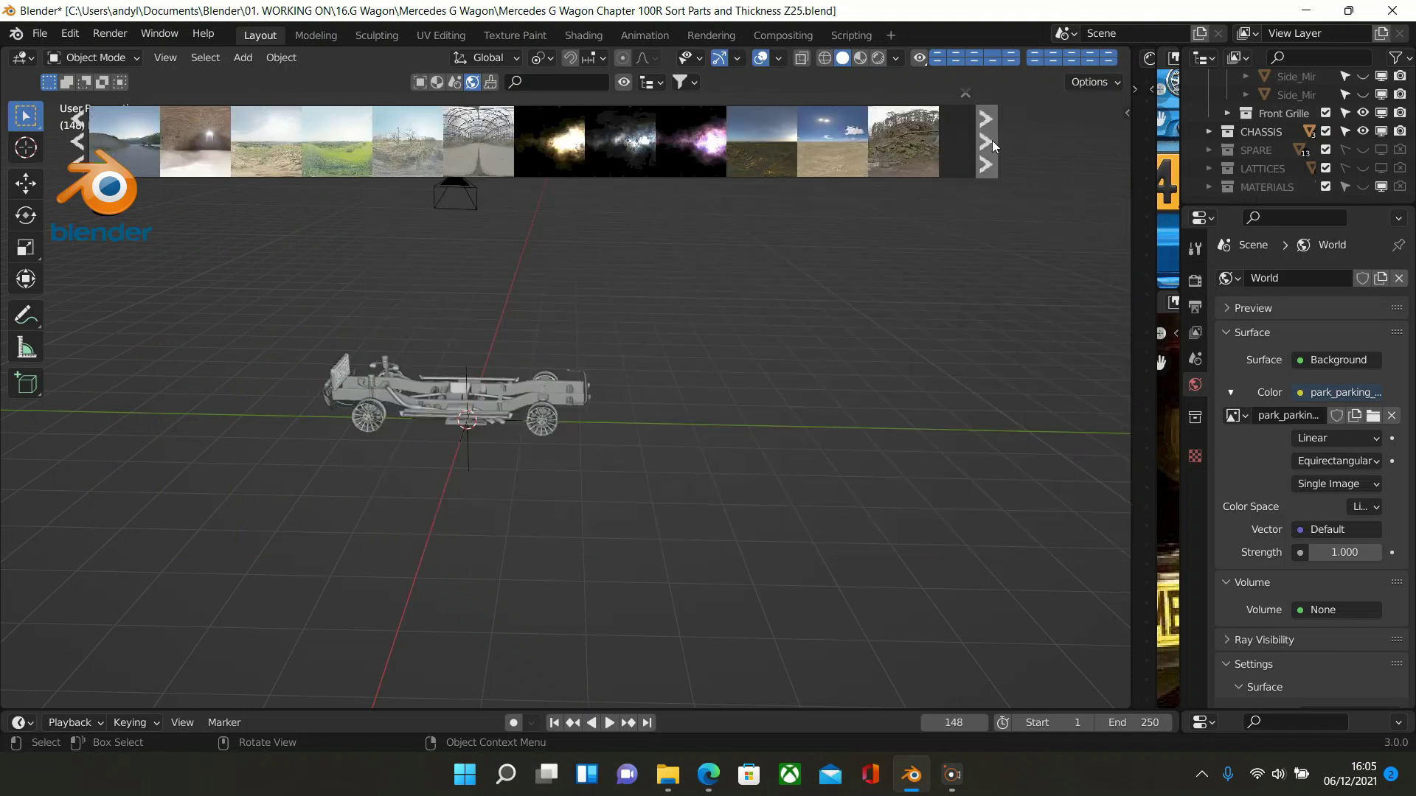
mouse_move(686, 142)
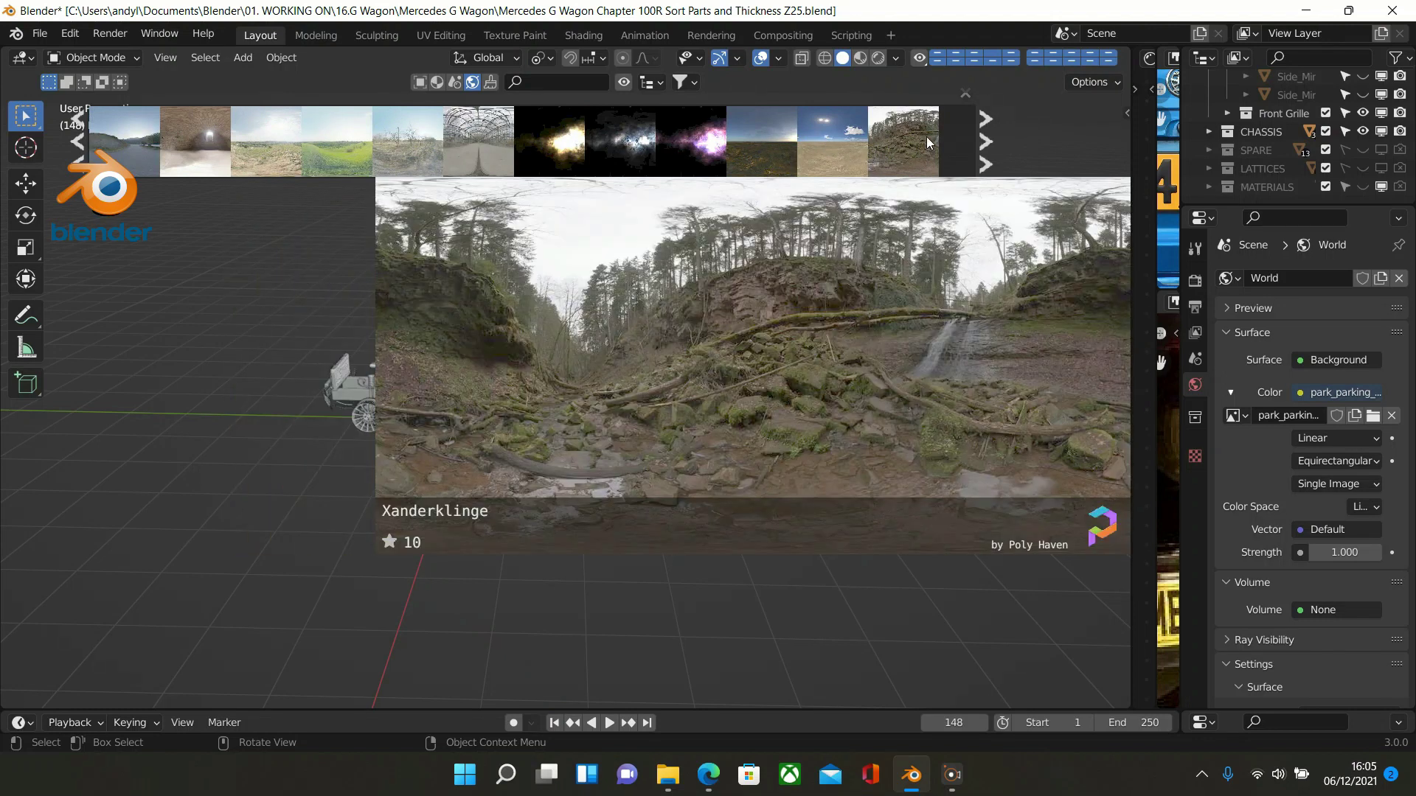
left_click(986, 140)
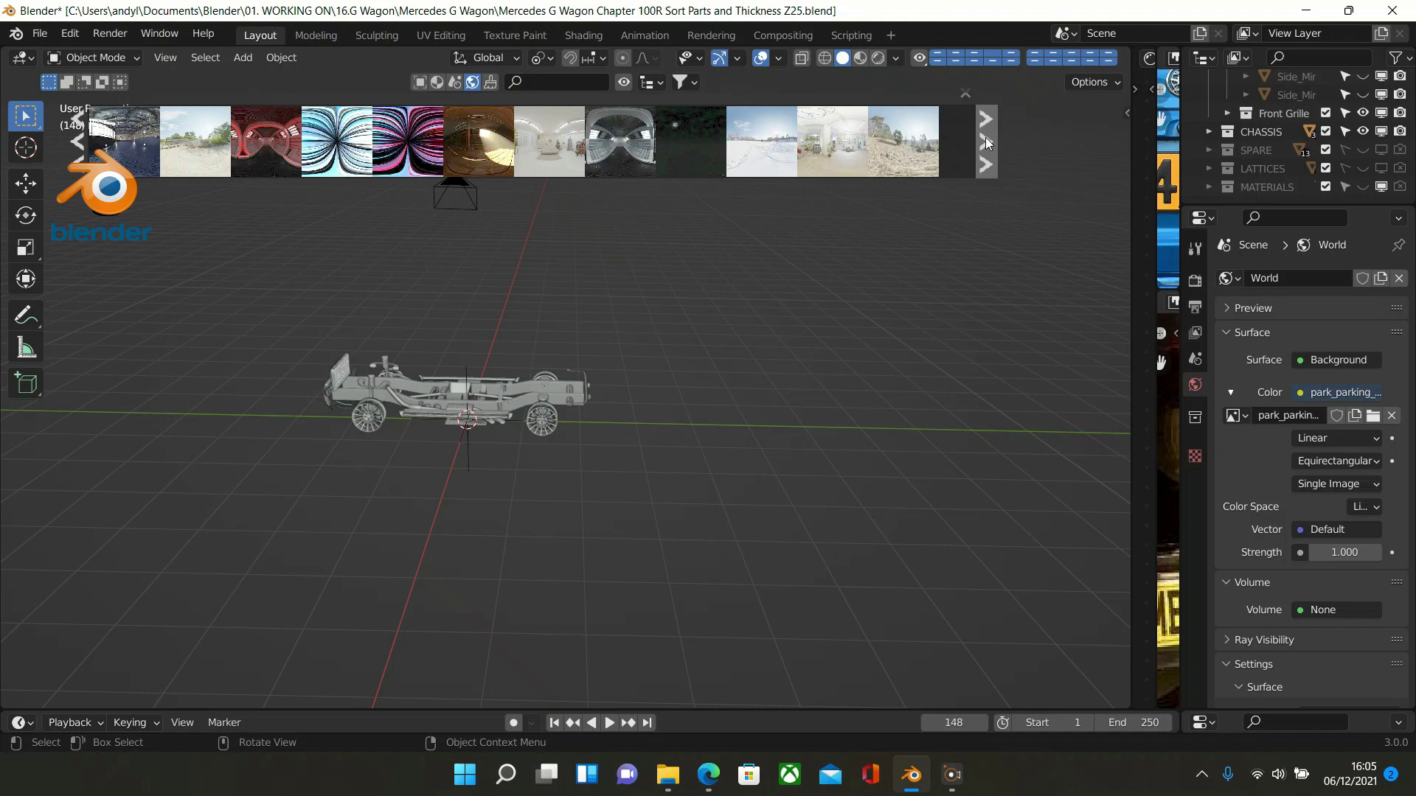
left_click(985, 137)
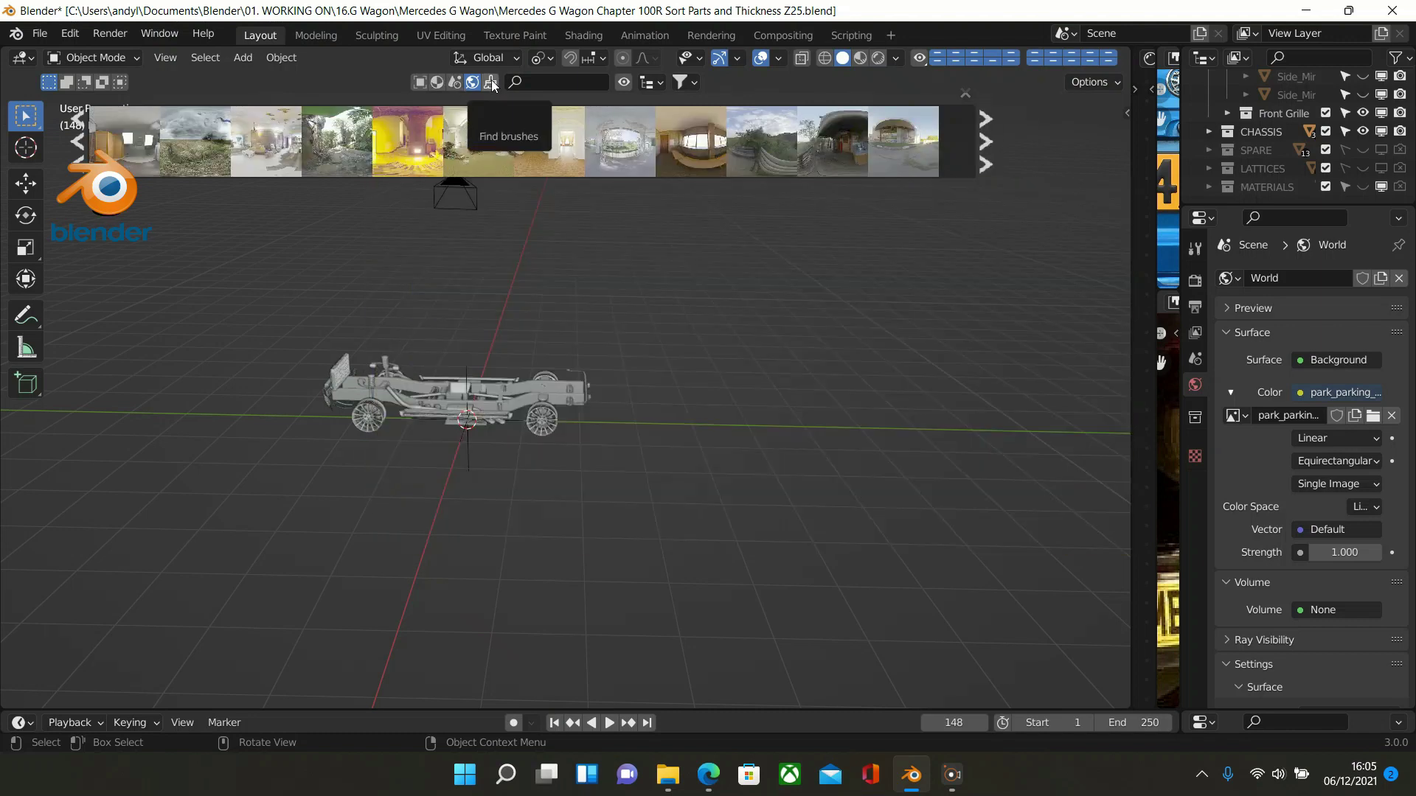
Step: Keep paging through HDRI sets until the mosaic tunnel and abandoned games room appear
mouse_move(543, 153)
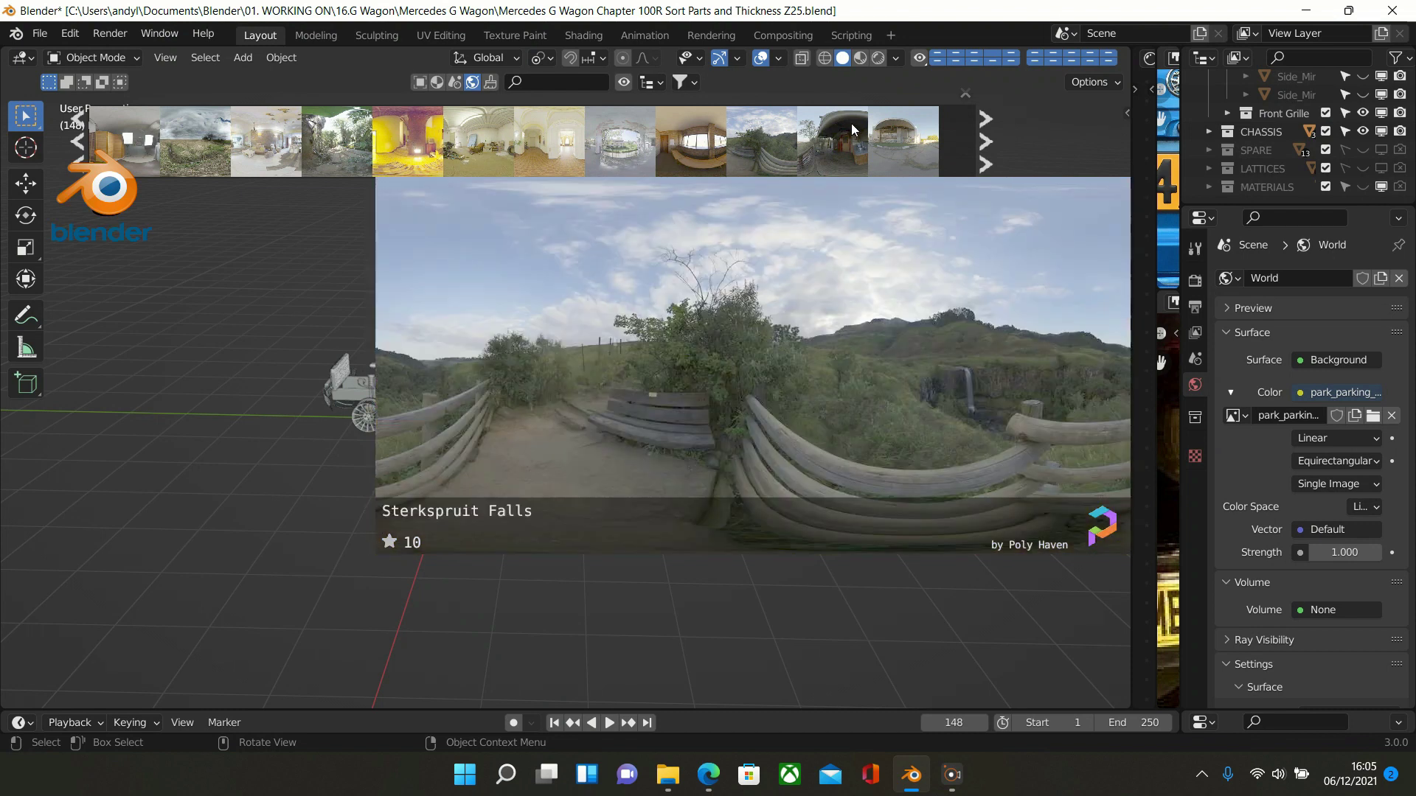
left_click(987, 135)
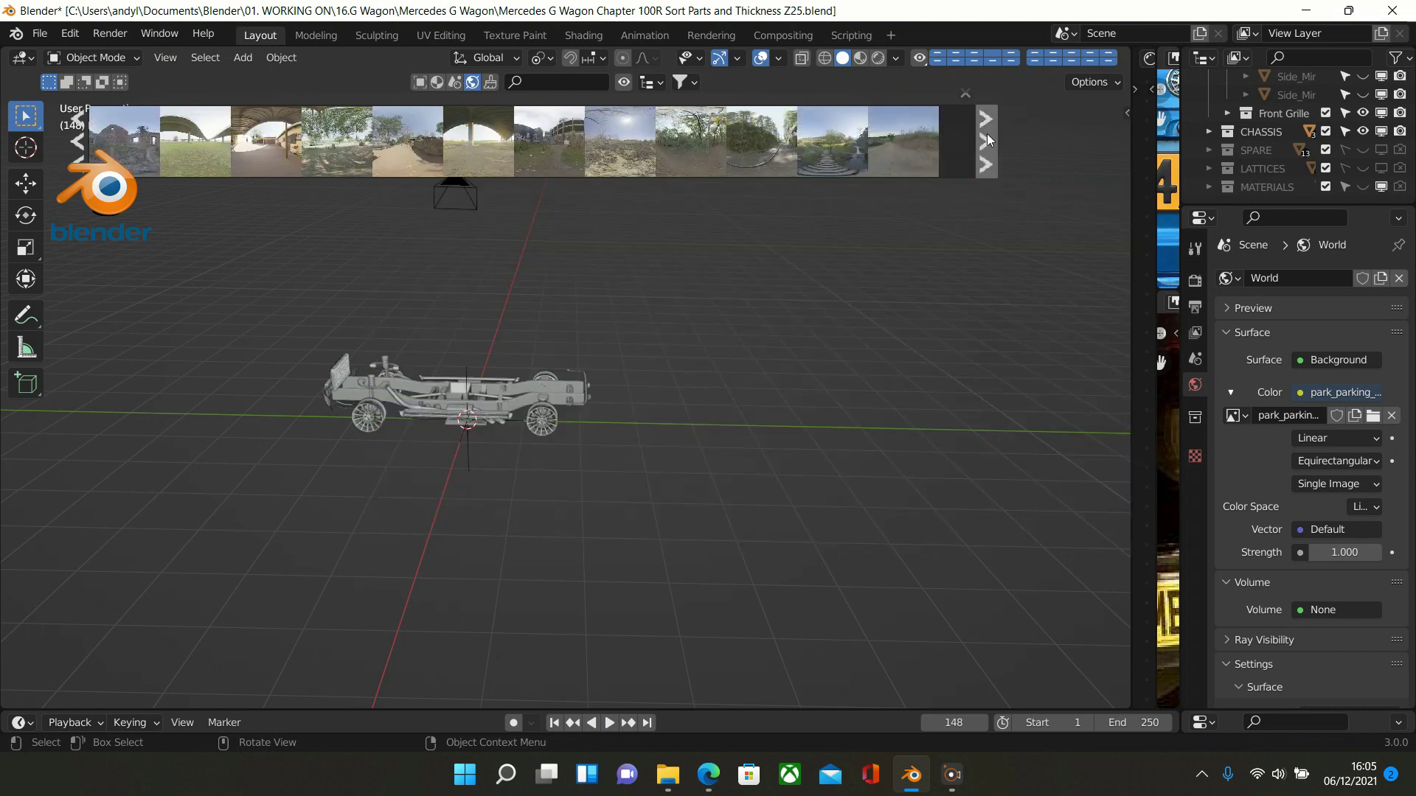
left_click(986, 135)
left_click(986, 135)
left_click(986, 135)
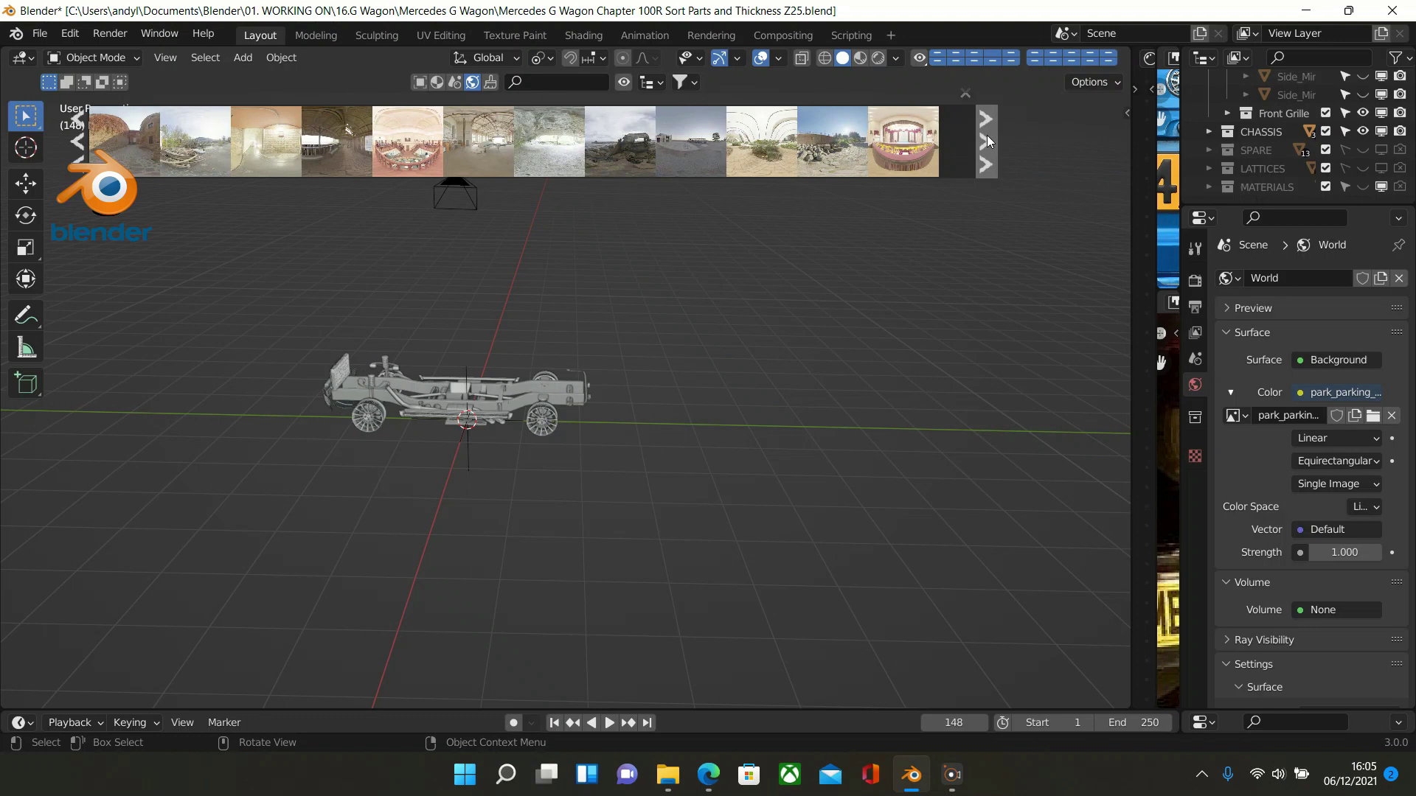
left_click(986, 135)
mouse_move(782, 140)
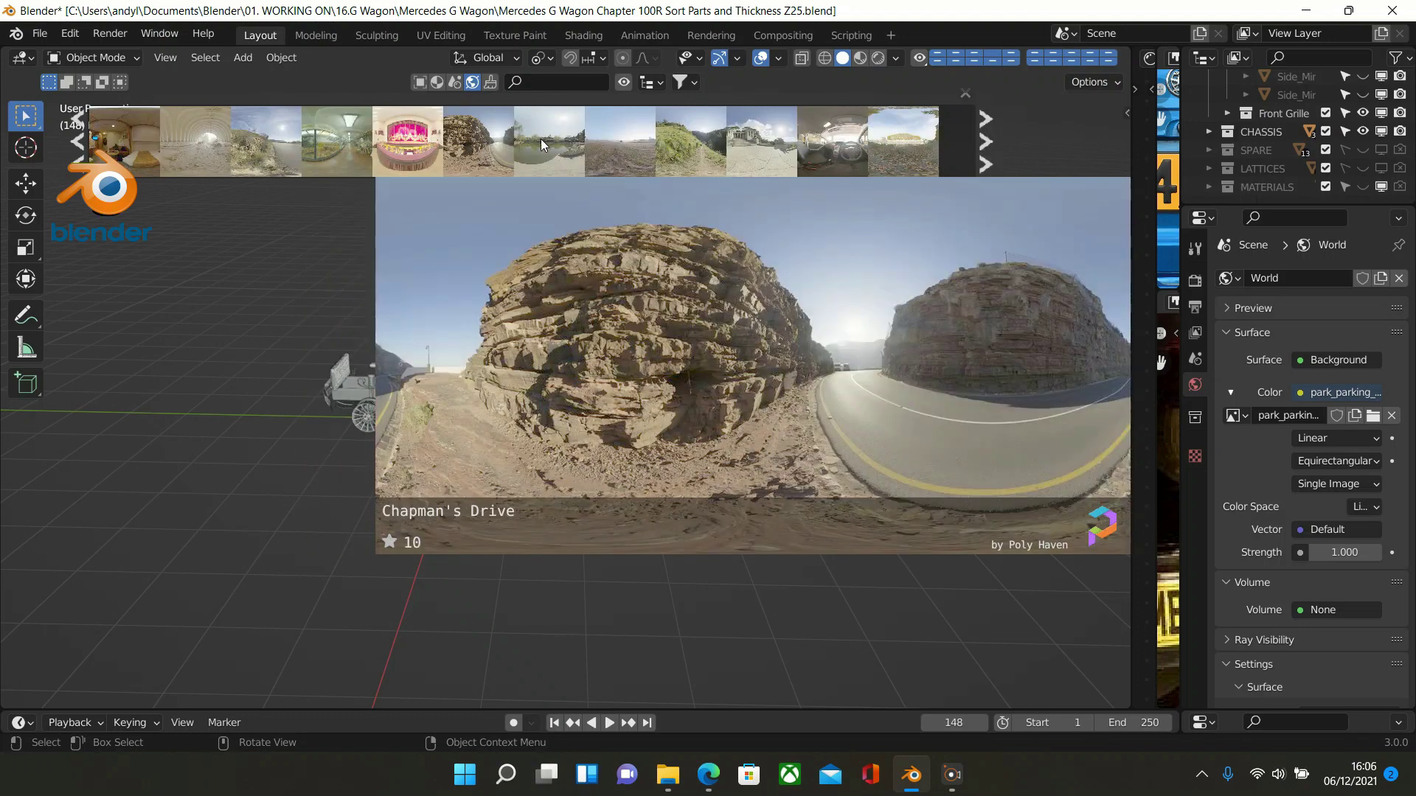
left_click(989, 143)
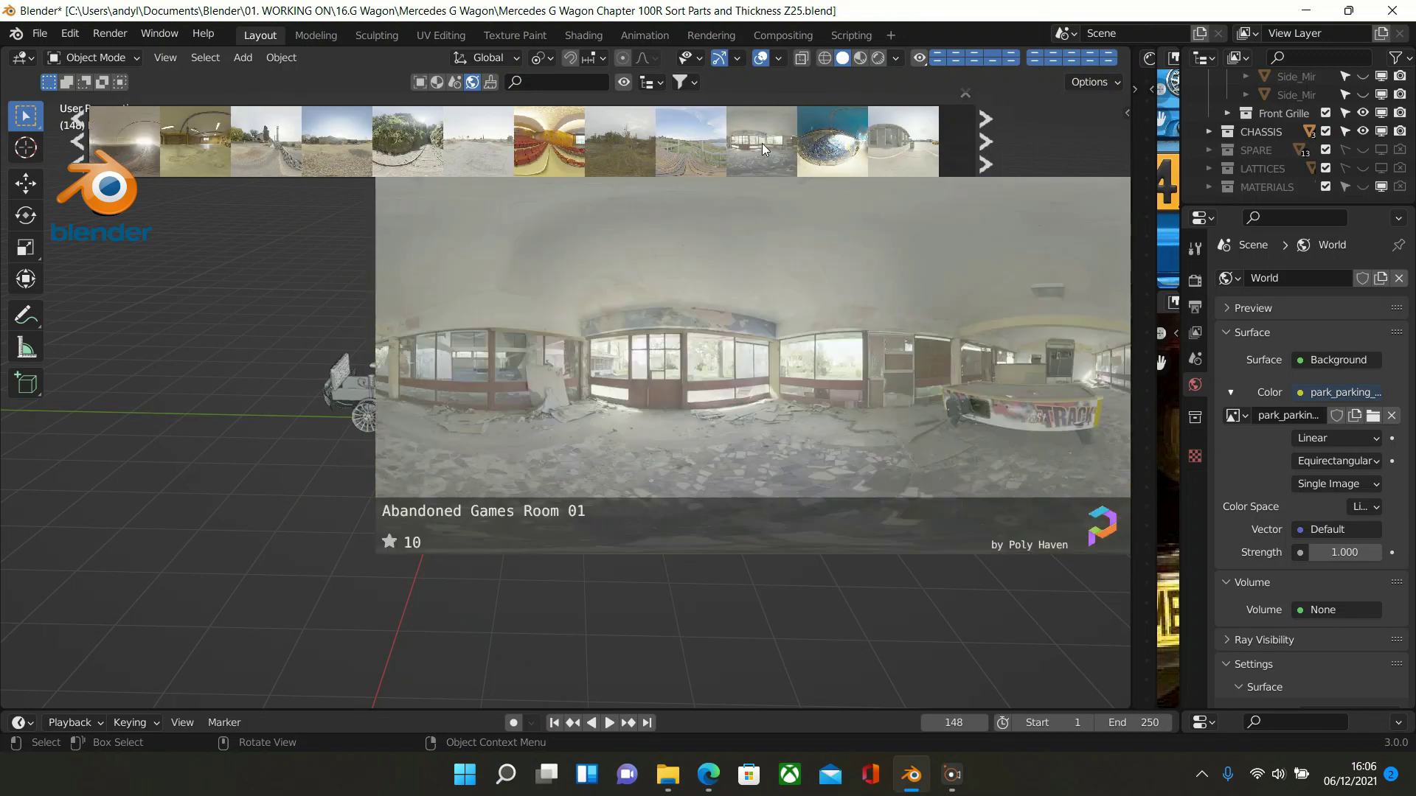
mouse_move(824, 148)
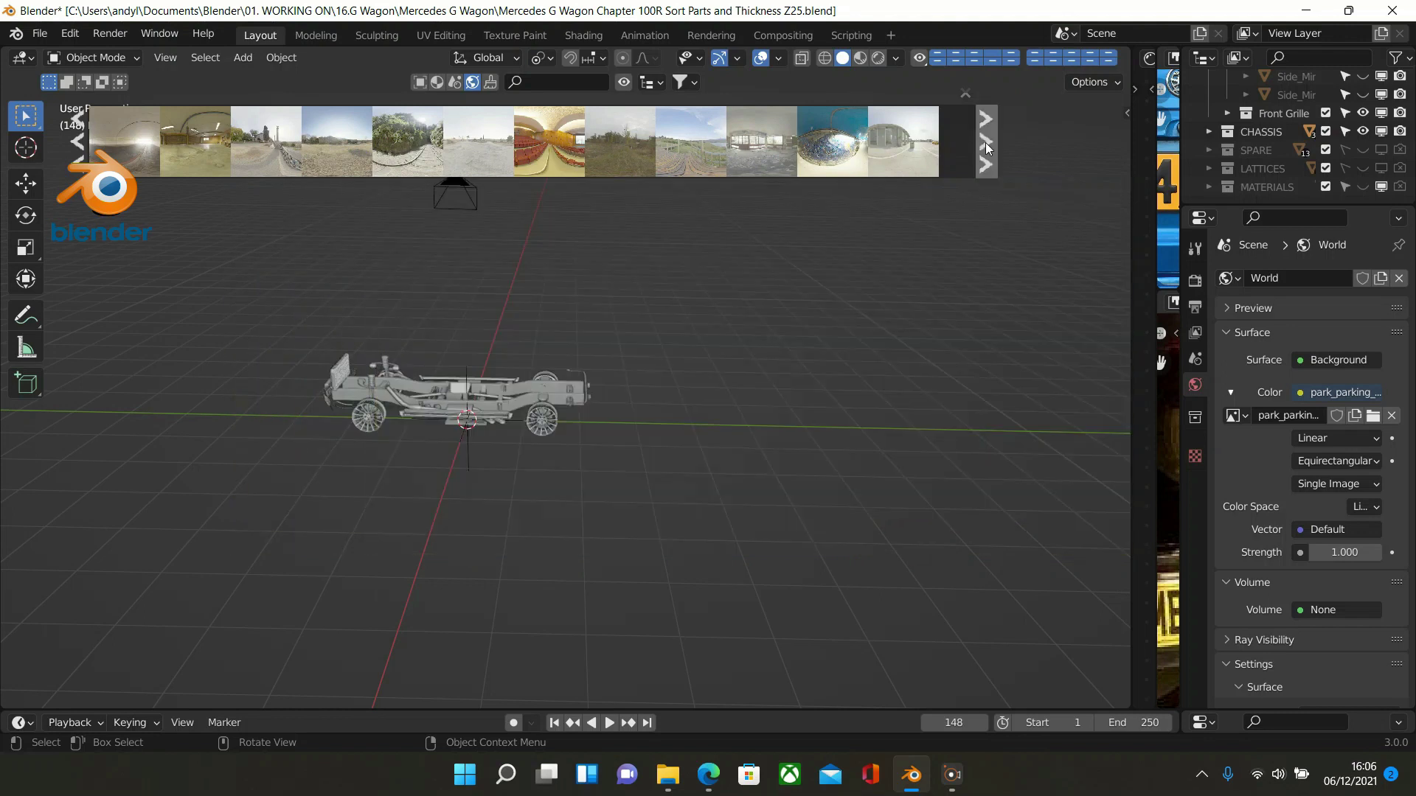
Step: Page to the HDRI set with forest, coastline, bathroom and village street panoramas
left_click(985, 143)
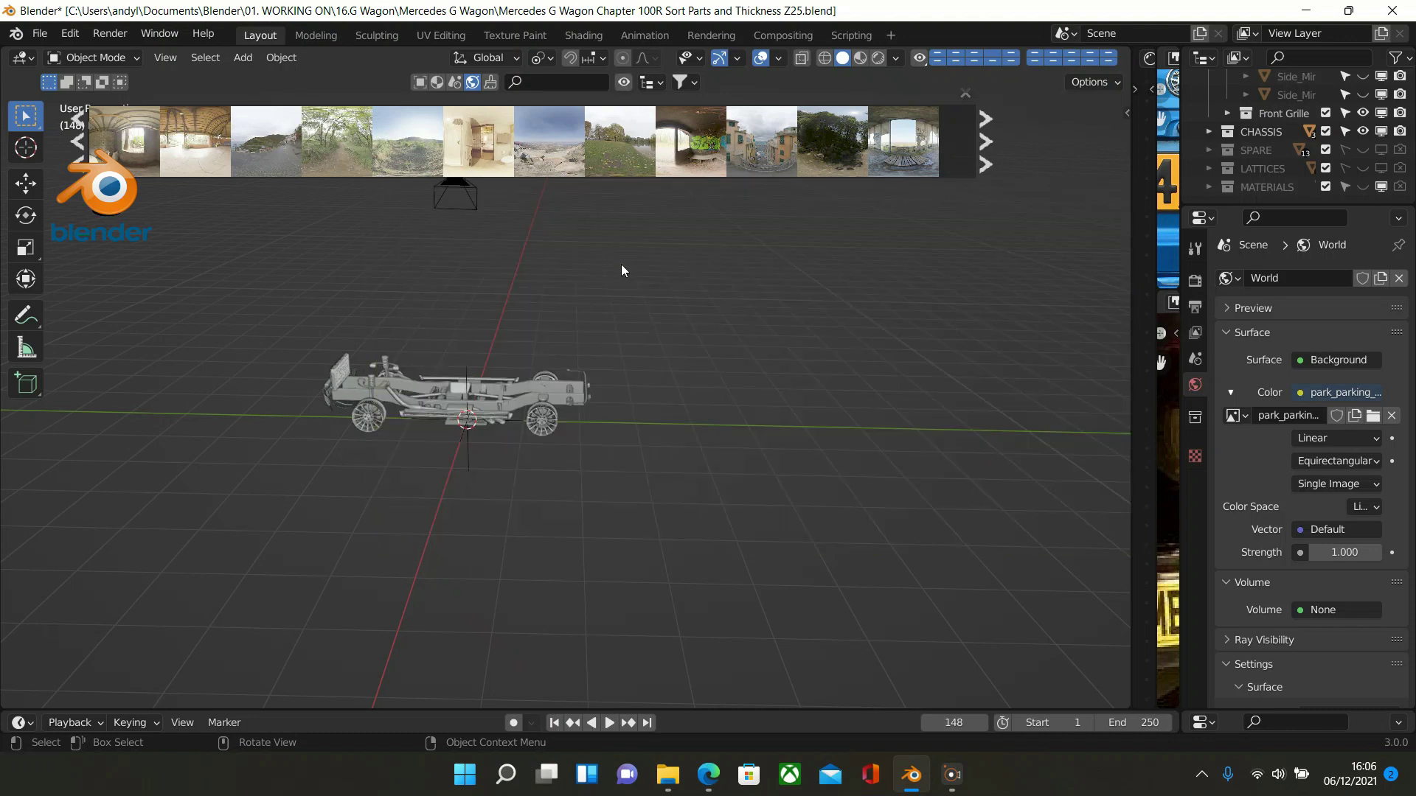
Step: Hide the asset bar, then view the HDRI filters and the Indoor (449) and Outdoor (122) categories
left_click(623, 83)
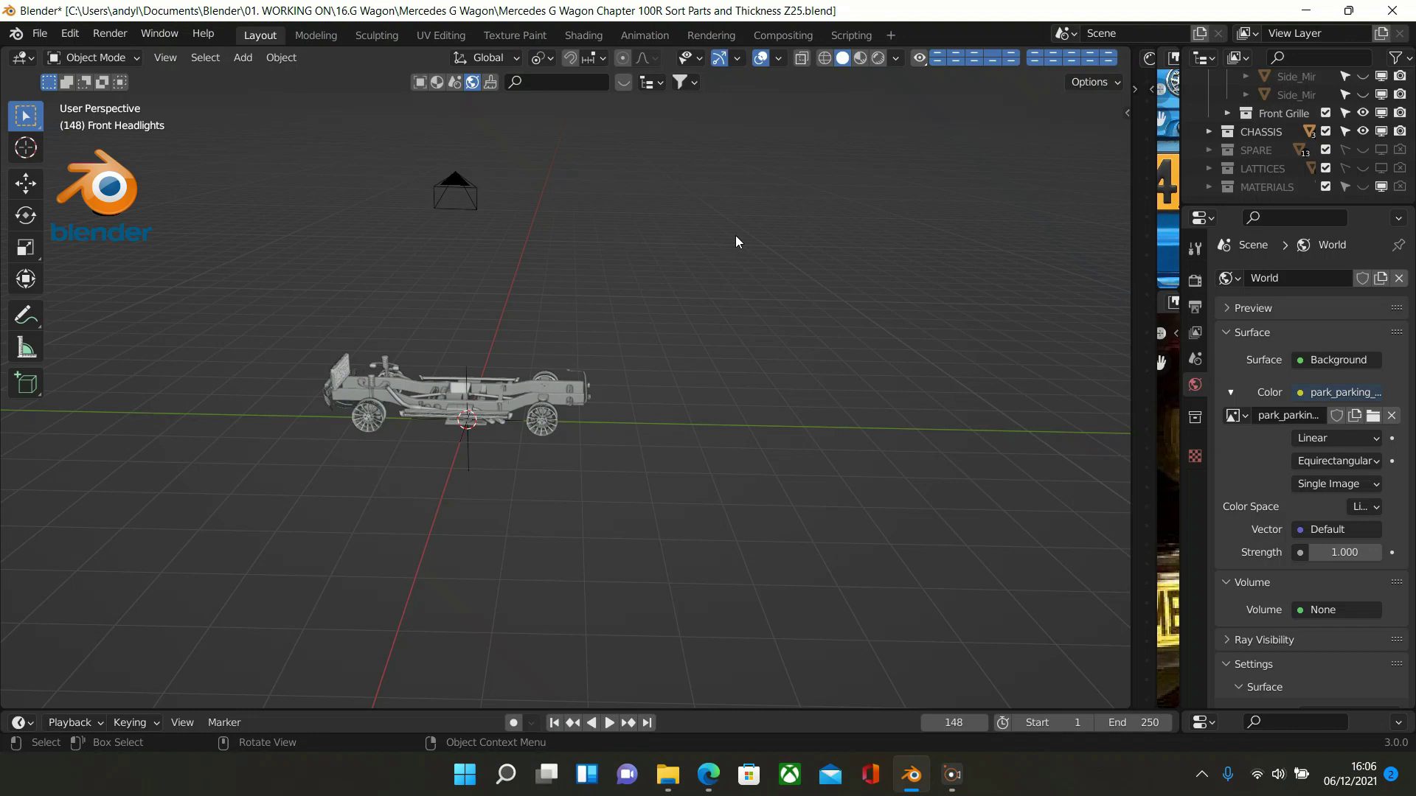
left_click(686, 83)
left_click(660, 89)
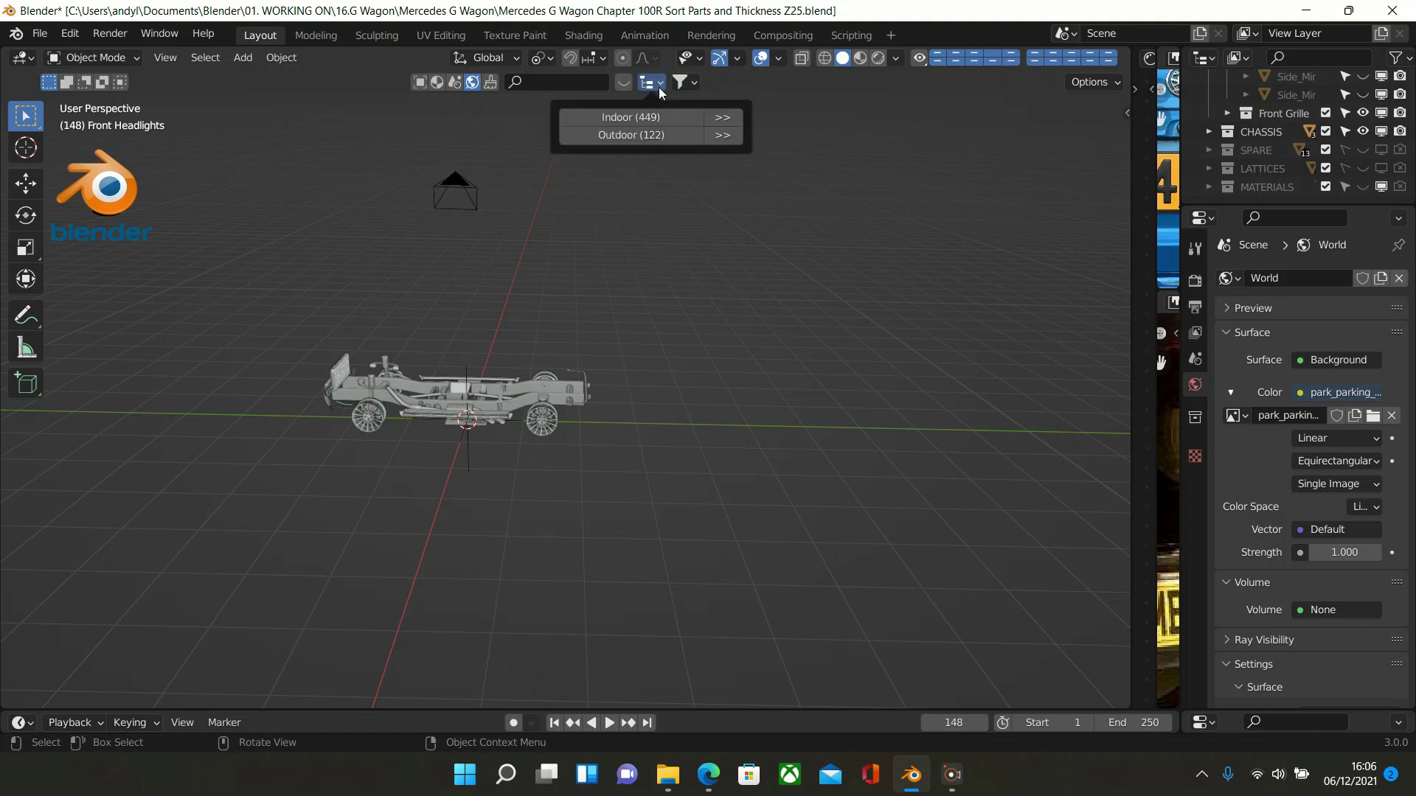